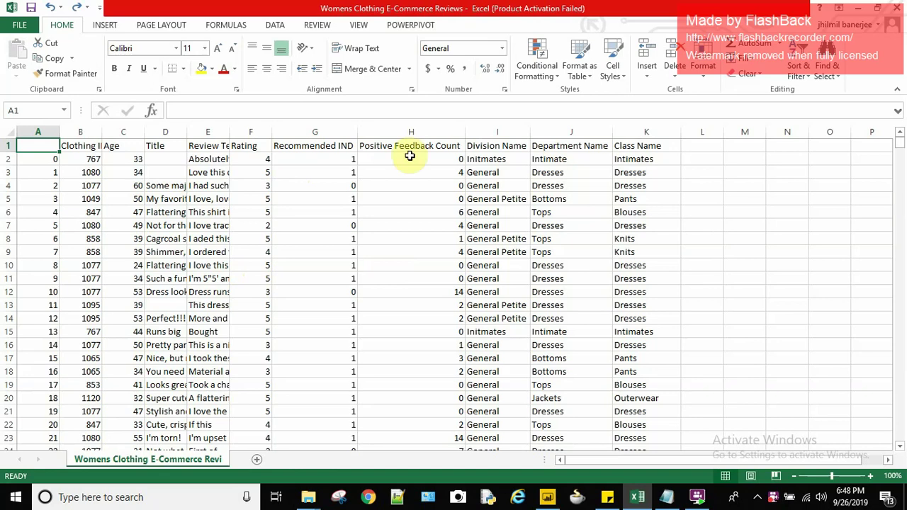
# Inspect the Clothing ID, Age, Title, Rating, Class Name and Department Name columns in Excel, then switch to Power BI
pyautogui.click(85, 146)
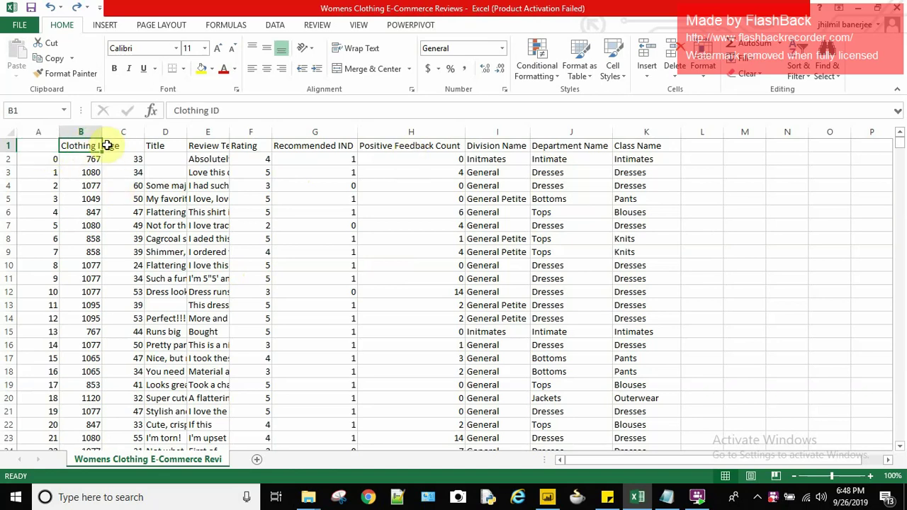
pyautogui.click(121, 146)
pyautogui.click(151, 145)
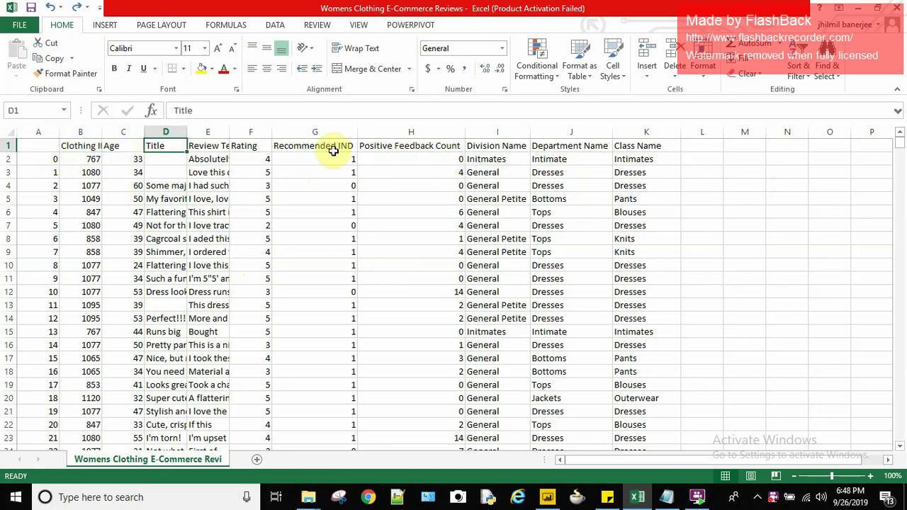
pyautogui.click(258, 146)
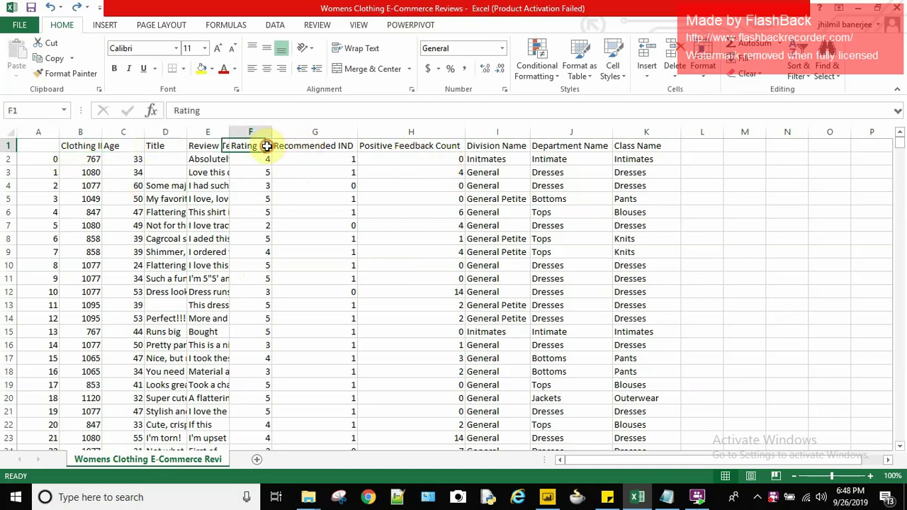
pyautogui.click(634, 146)
pyautogui.click(558, 155)
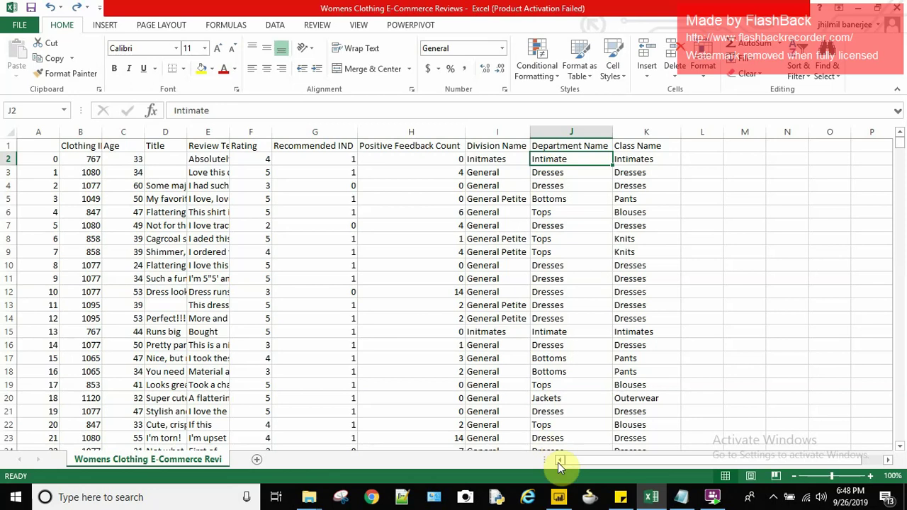
pyautogui.click(559, 496)
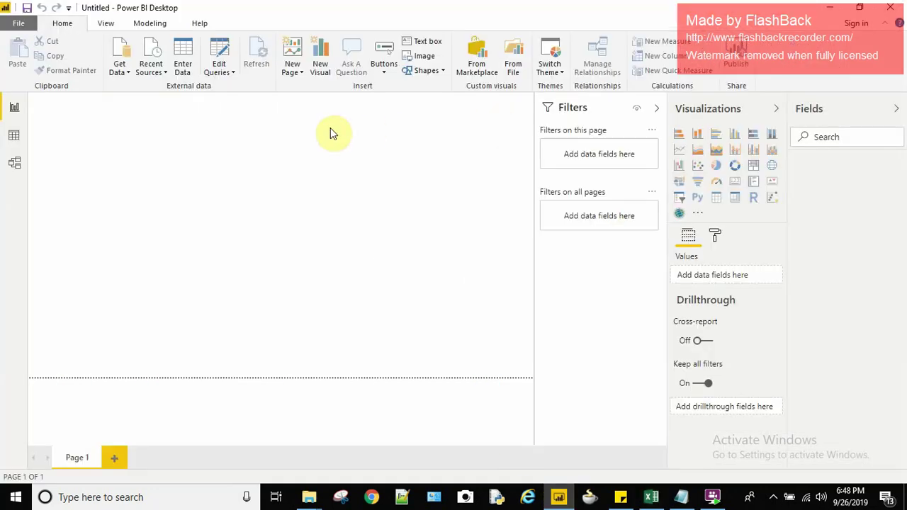
# Import the Womens Clothing E-Commerce Reviews file as a Text/CSV data source
pyautogui.click(120, 68)
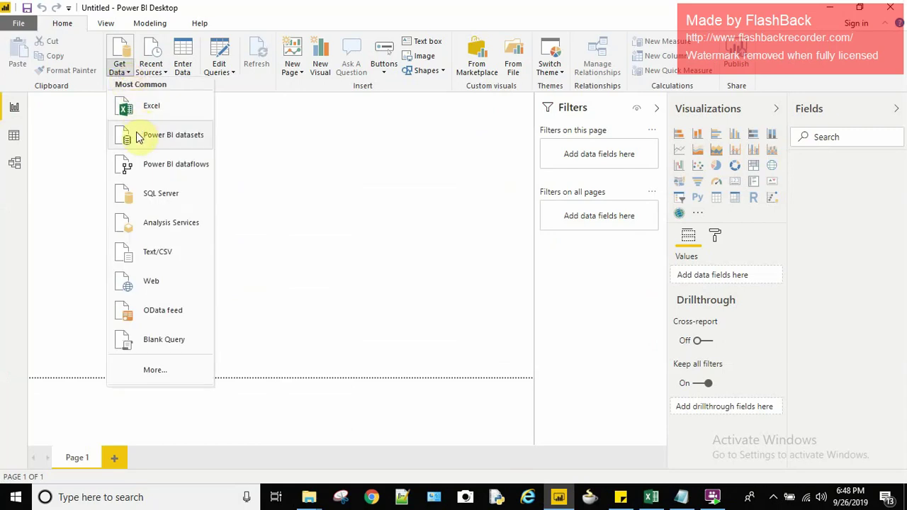
pyautogui.click(153, 256)
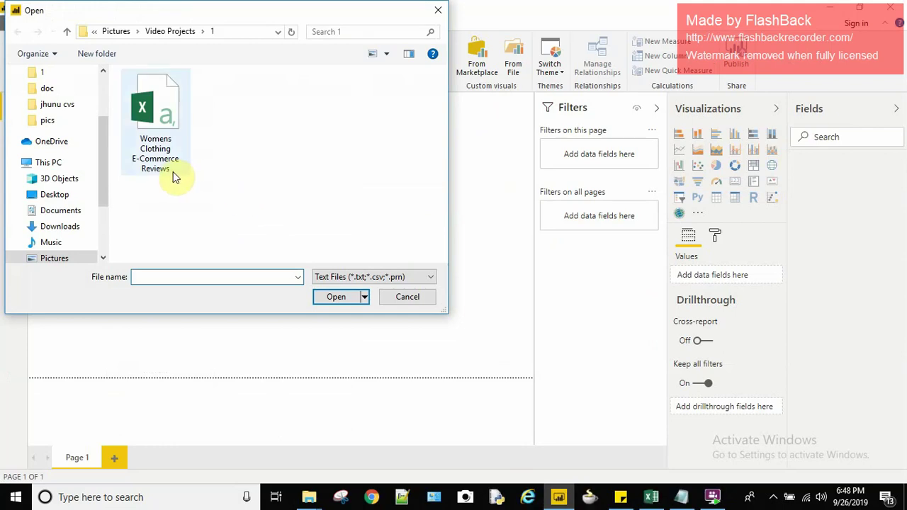
pyautogui.click(162, 145)
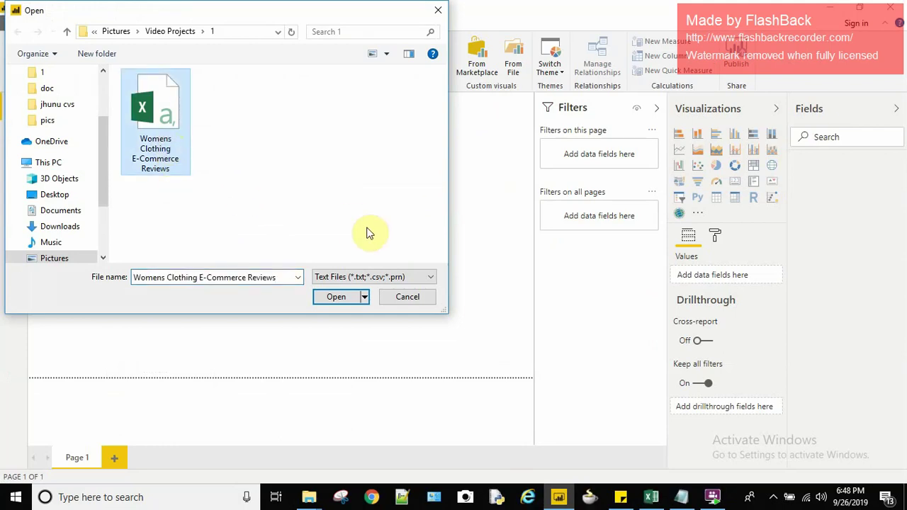
pyautogui.click(346, 299)
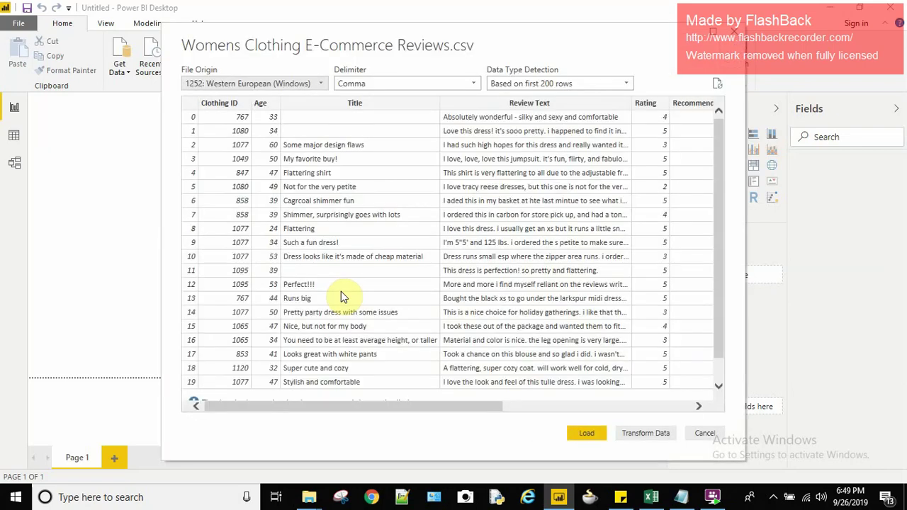
# Review the CSV preview columns and load the reviews data into the model
pyautogui.click(578, 409)
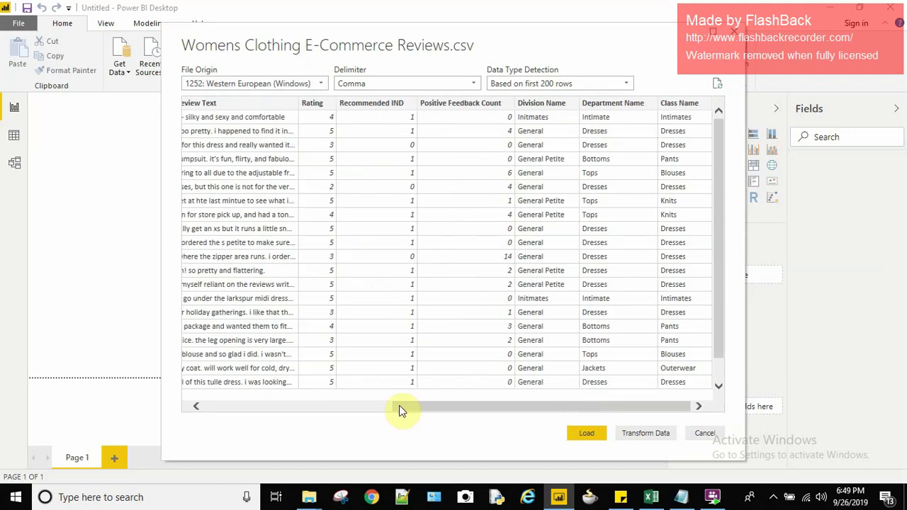
pyautogui.click(259, 406)
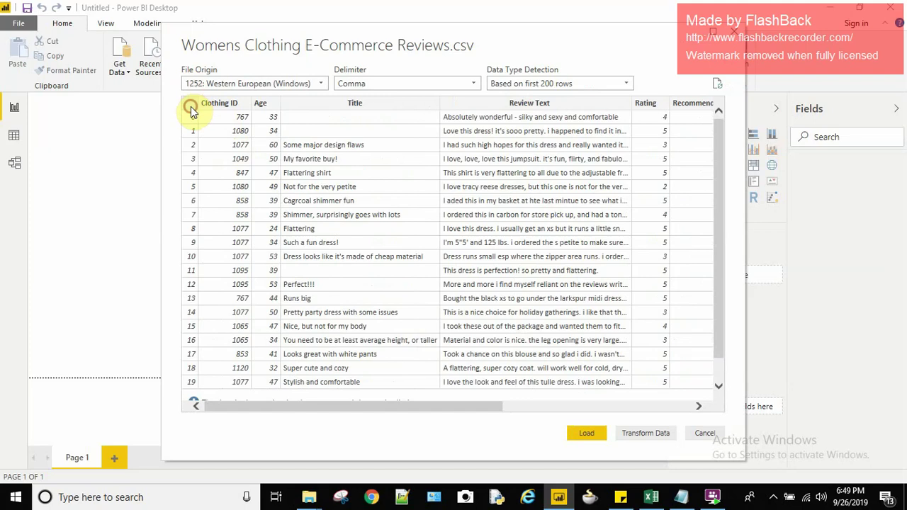
pyautogui.click(585, 433)
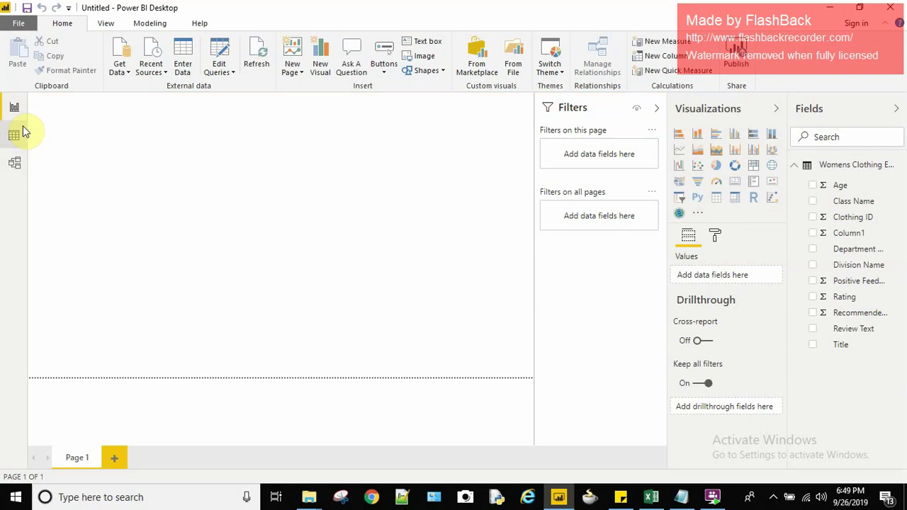
# Open Data view and compare the table's rows with the Excel workbook
pyautogui.click(16, 136)
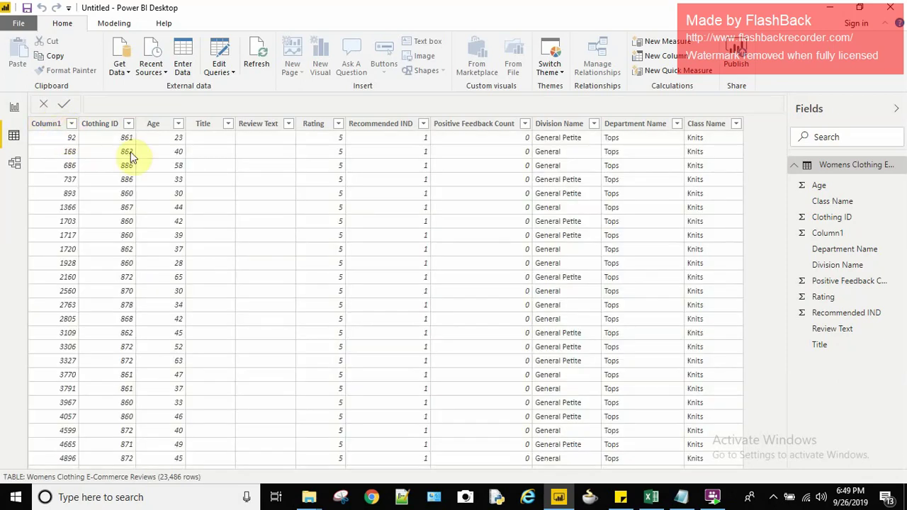
pyautogui.click(652, 498)
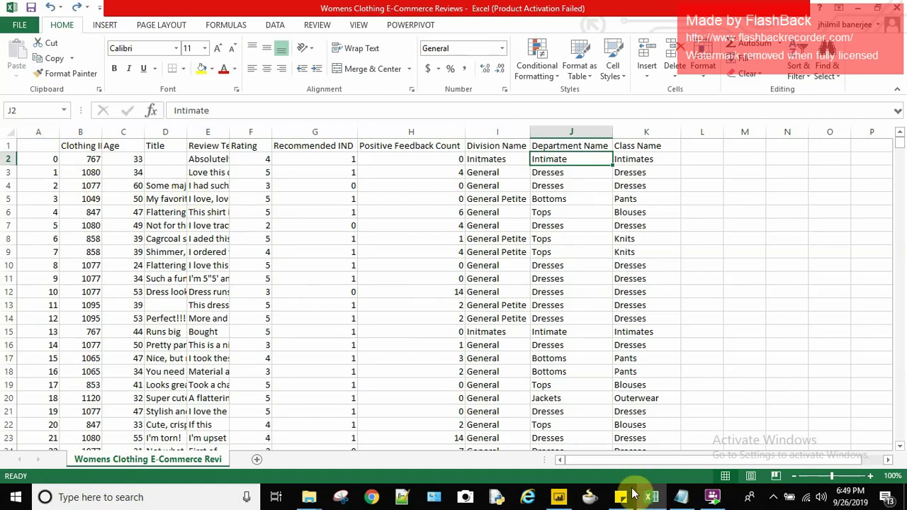
pyautogui.click(559, 498)
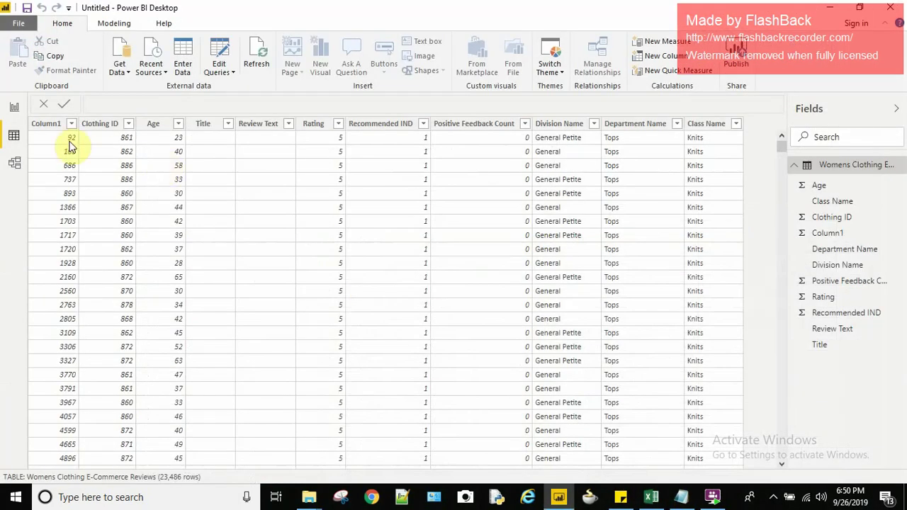
# Rename Column1 to 'sequence ID' and return to Report view
pyautogui.rightClick(70, 124)
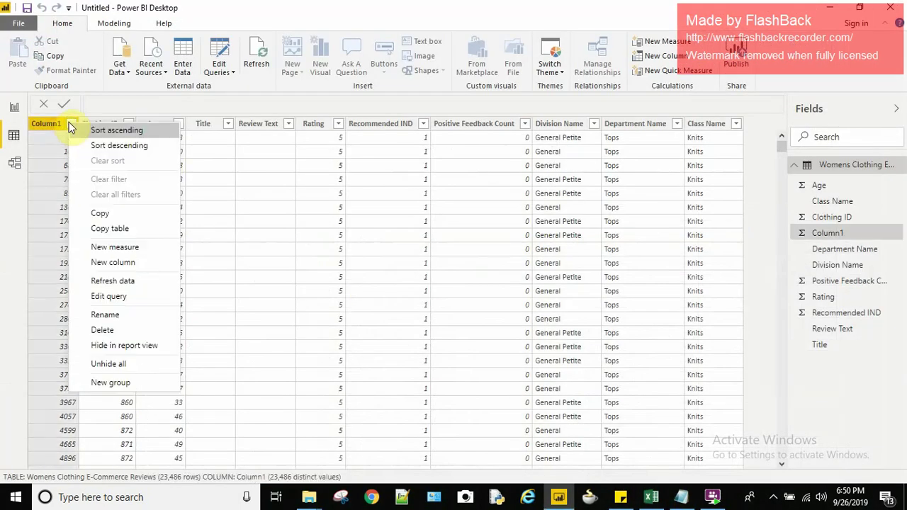
pyautogui.click(114, 316)
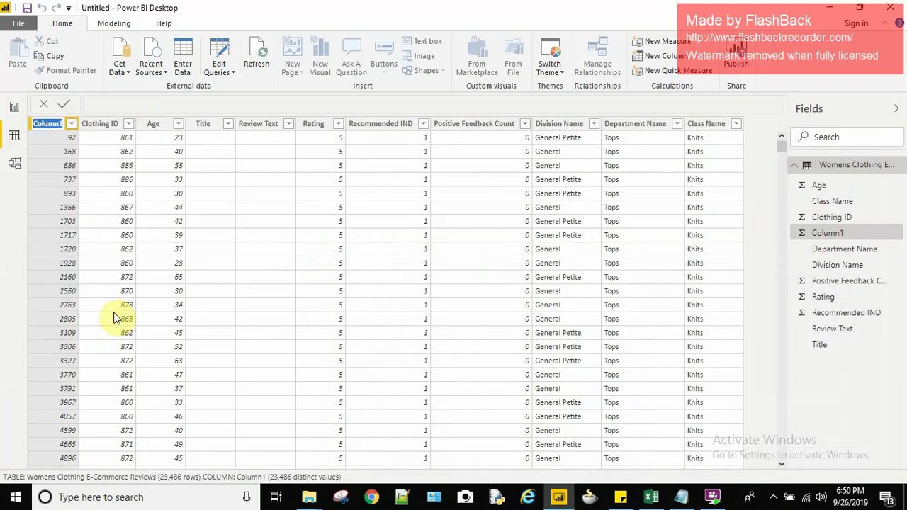
pyautogui.write('sequence')
pyautogui.write(' ID')
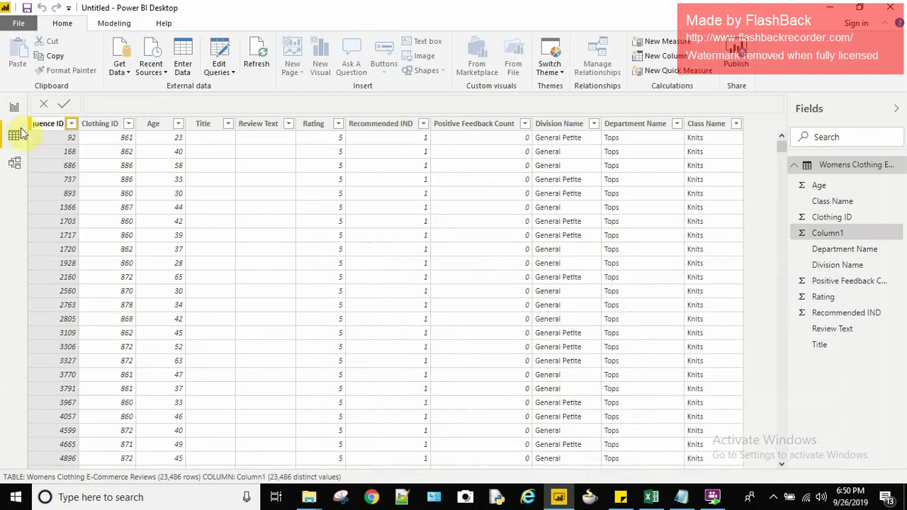
pyautogui.click(64, 104)
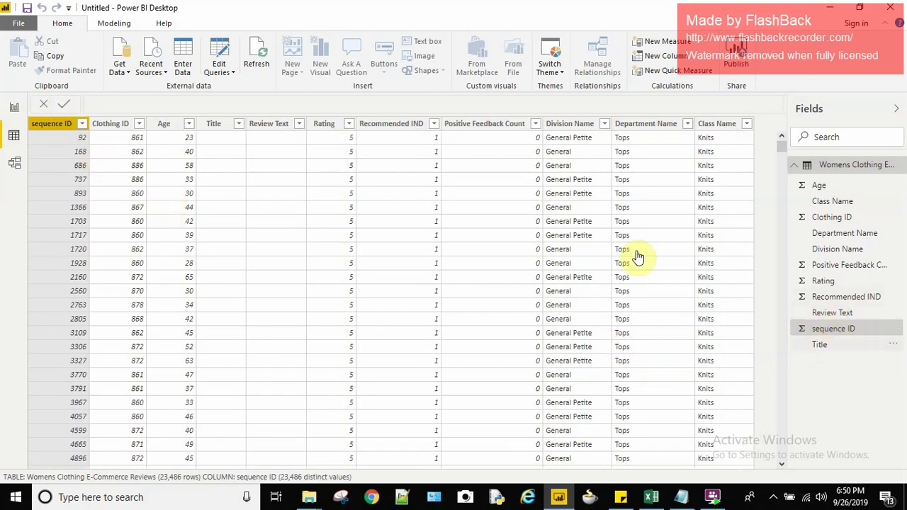
pyautogui.click(15, 108)
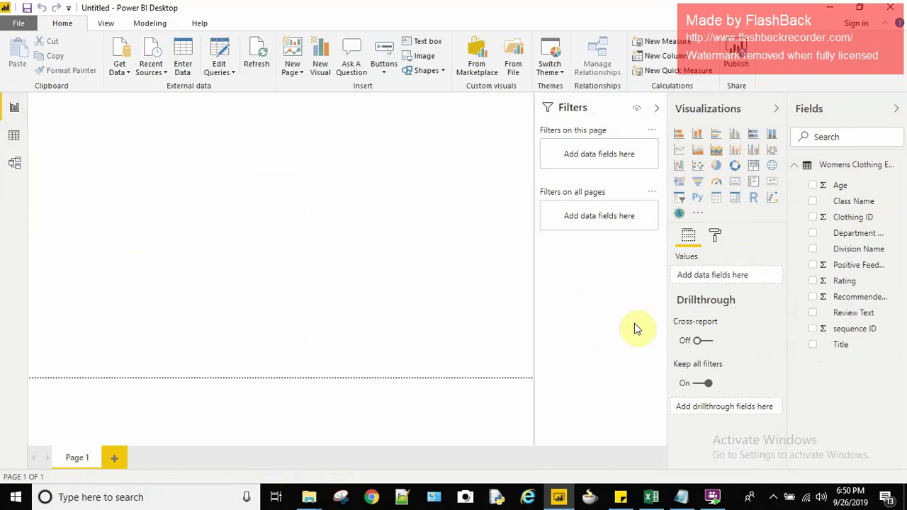
pyautogui.click(651, 496)
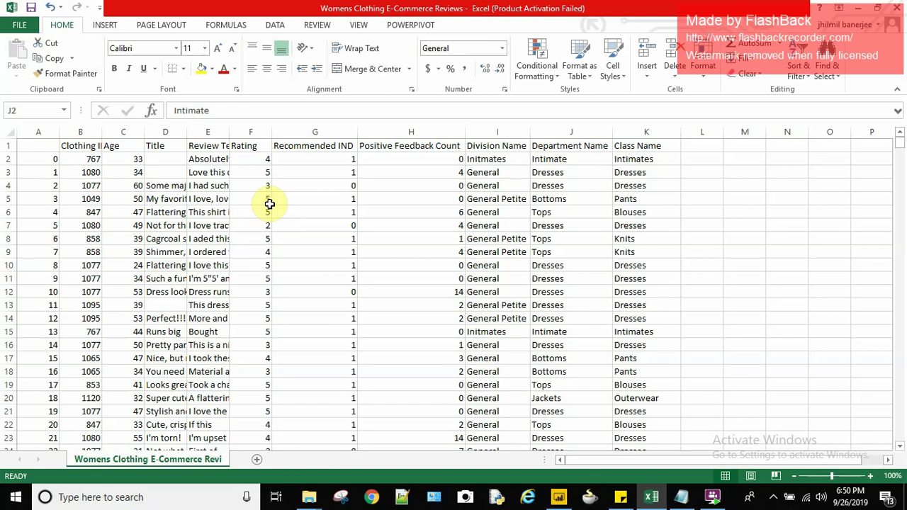
pyautogui.click(259, 155)
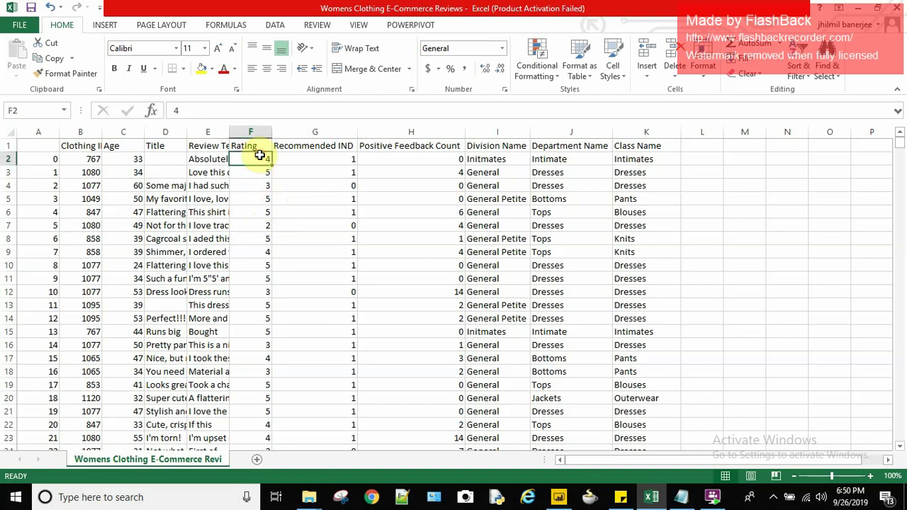
pyautogui.click(264, 253)
pyautogui.click(263, 292)
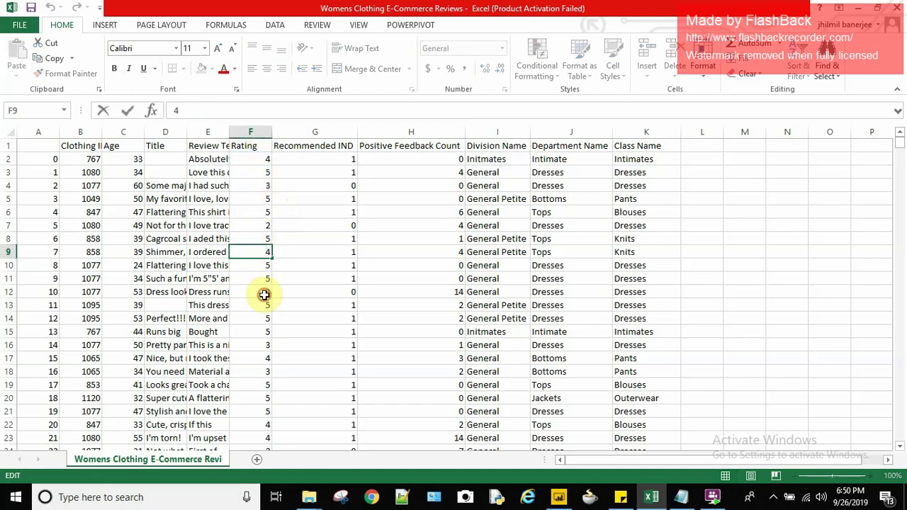
pyautogui.click(263, 332)
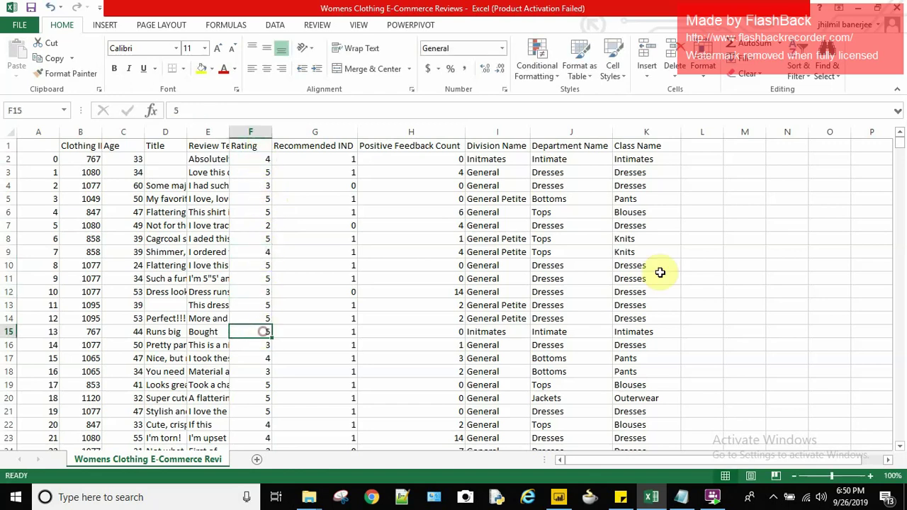
pyautogui.click(904, 298)
pyautogui.click(900, 139)
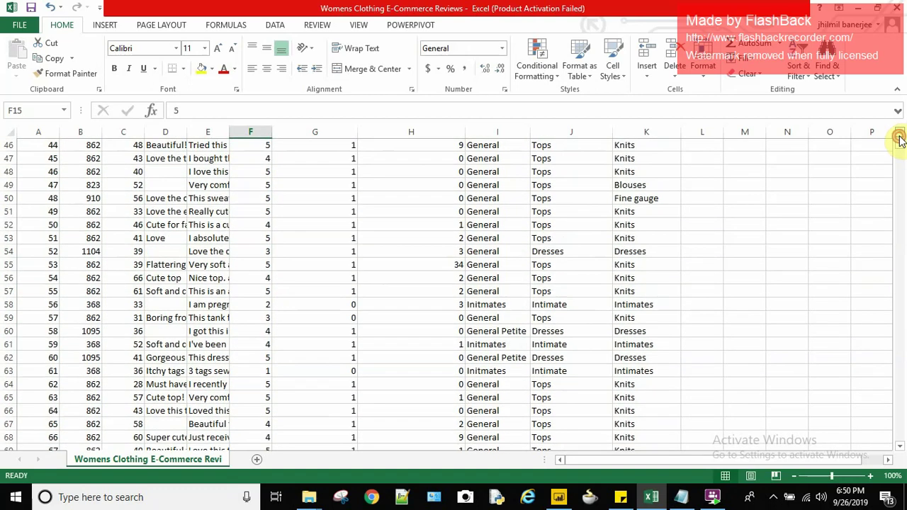
pyautogui.click(899, 139)
pyautogui.click(900, 139)
pyautogui.click(900, 139)
pyautogui.click(900, 135)
pyautogui.click(900, 134)
pyautogui.click(899, 134)
pyautogui.click(899, 134)
pyautogui.click(900, 135)
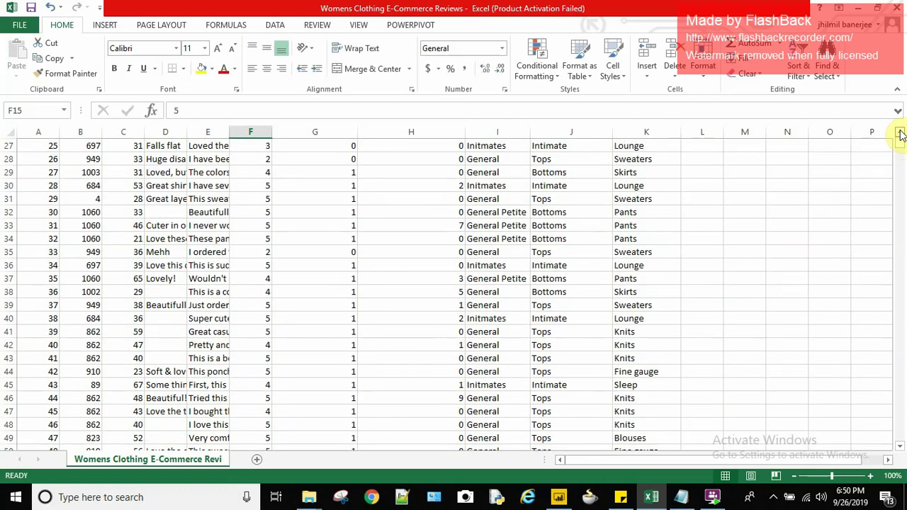
pyautogui.click(559, 497)
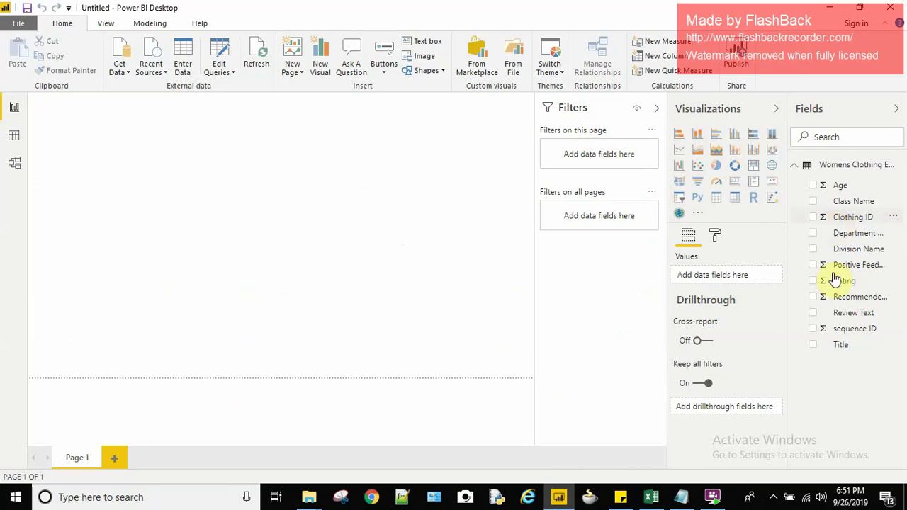
pyautogui.click(649, 496)
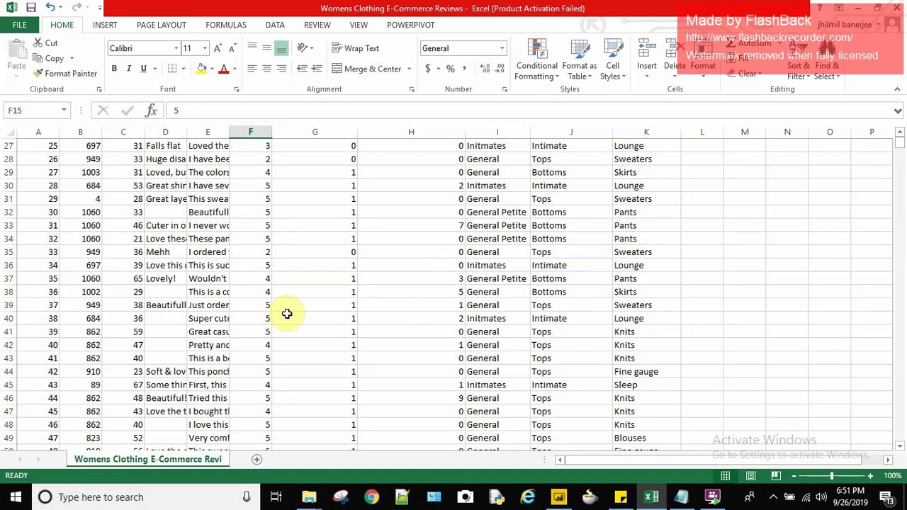
pyautogui.hotkey('ctrl', 'a')
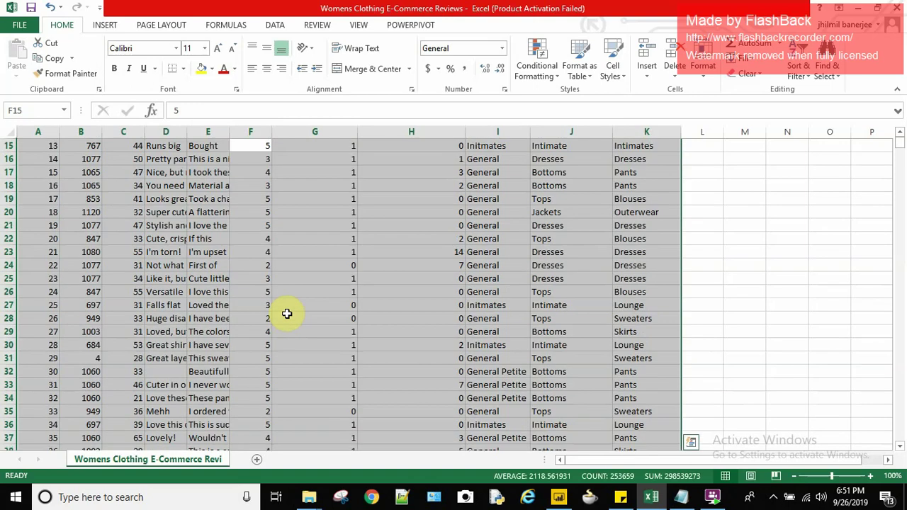
# Filter the Rating column to only 1 (842 of 23486 records) and select all the filtered data
pyautogui.click(275, 25)
pyautogui.click(349, 57)
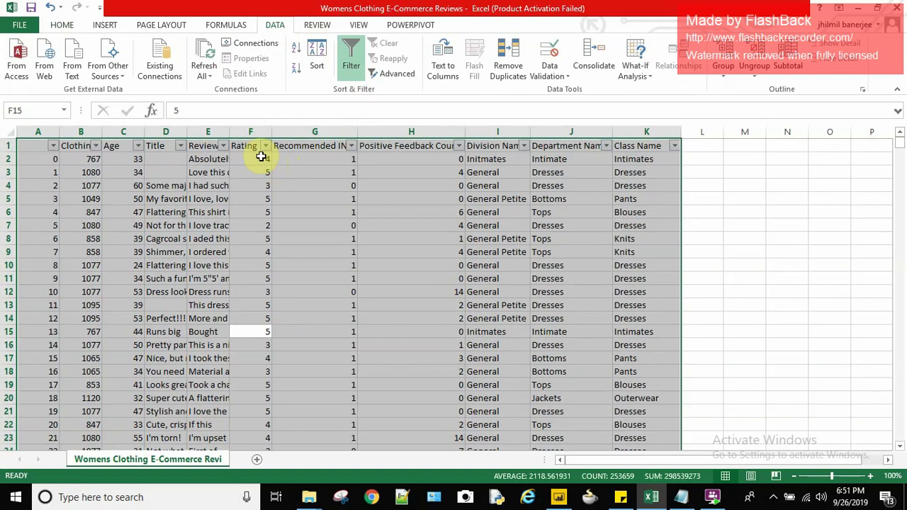
pyautogui.click(265, 145)
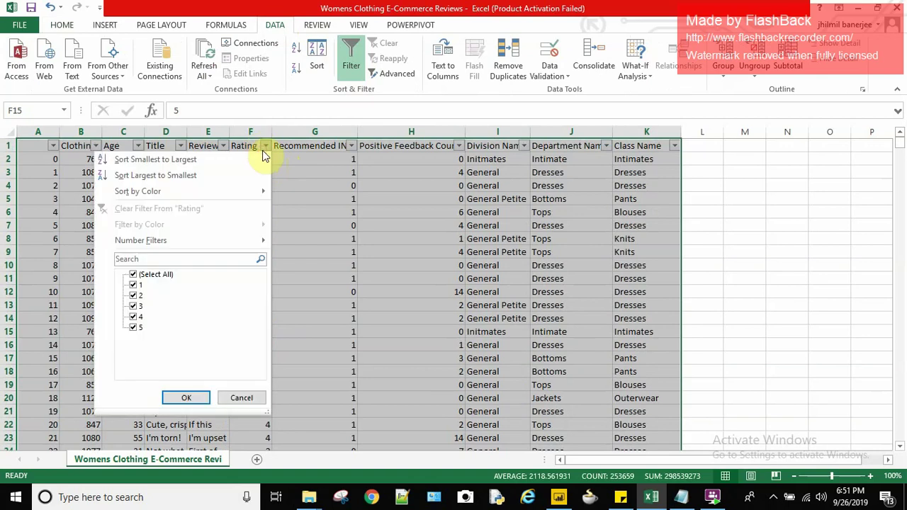
pyautogui.click(134, 274)
pyautogui.click(134, 284)
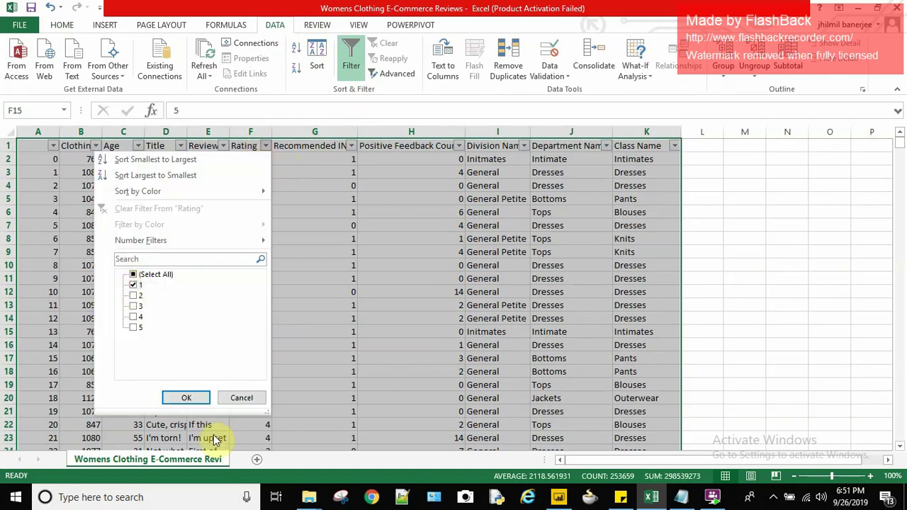
pyautogui.click(188, 398)
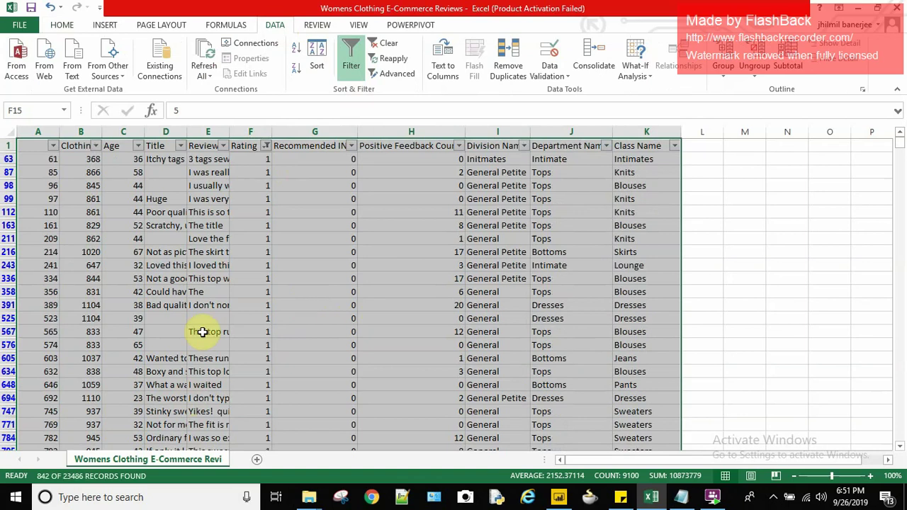
pyautogui.click(275, 397)
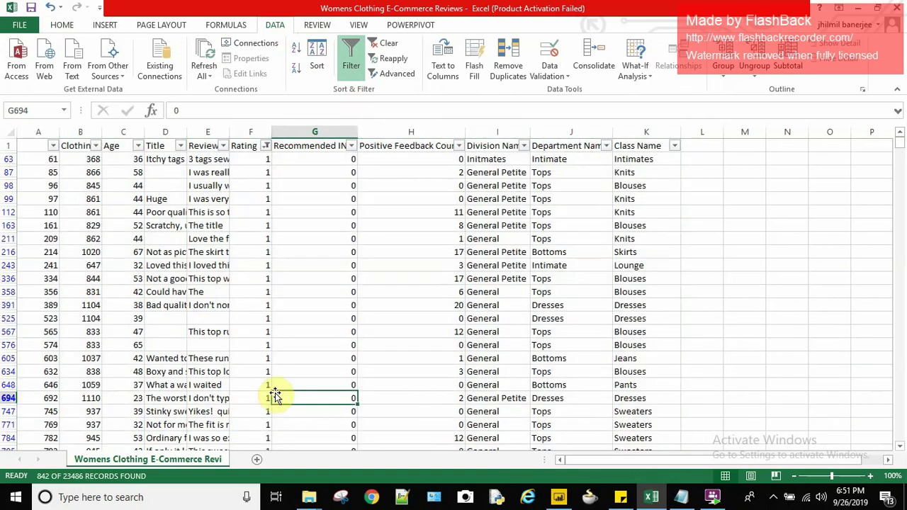
pyautogui.hotkey('ctrl', 'a')
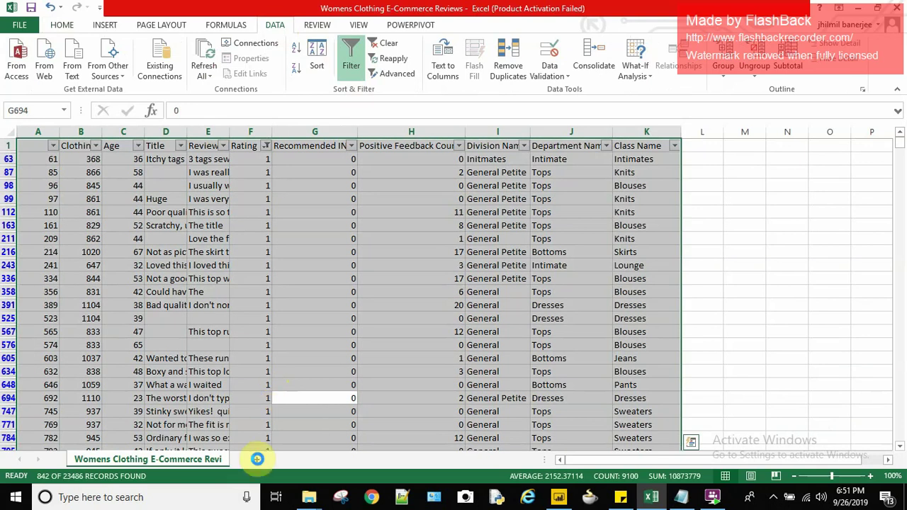
# Copy the rating-1 rows and paste them into a new Sheet1 at A1
pyautogui.hotkey('ctrl', 'c')
pyautogui.click(257, 459)
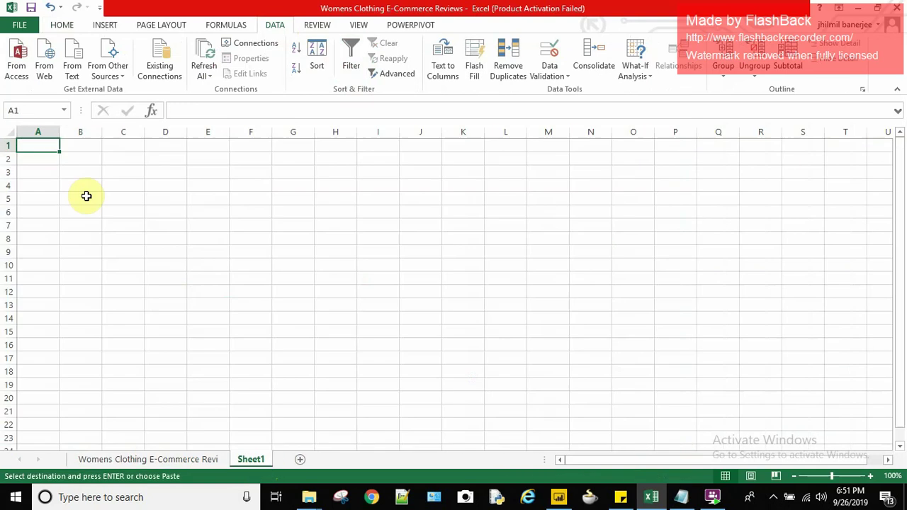
pyautogui.hotkey('ctrl', 'v')
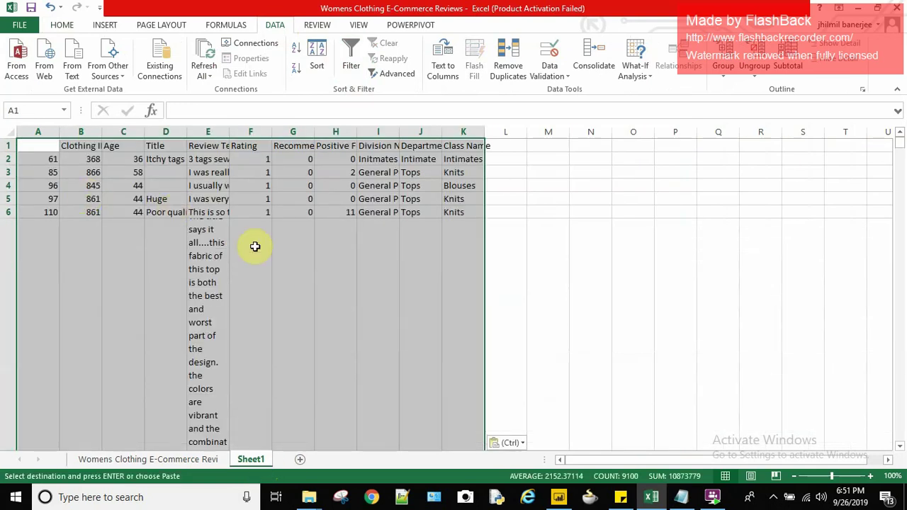
pyautogui.click(340, 273)
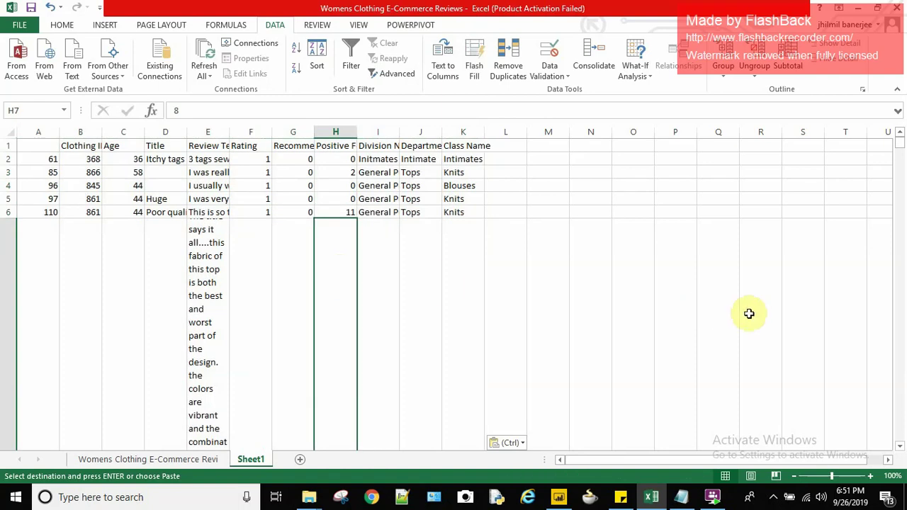
# Confirm the pasted data ends at row 843 with rating 1, then return to Power BI
pyautogui.scroll(-10, 904, 335)
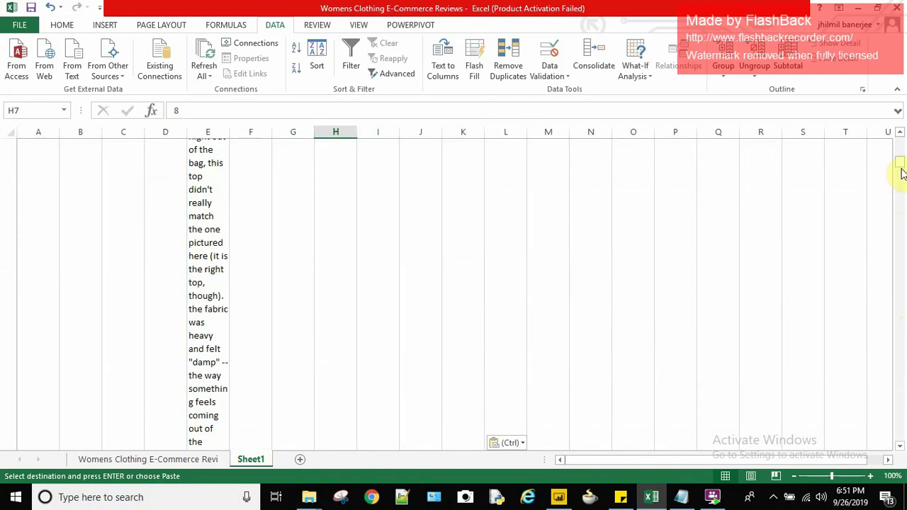
pyautogui.moveTo(900, 177); pyautogui.dragTo(900, 445)
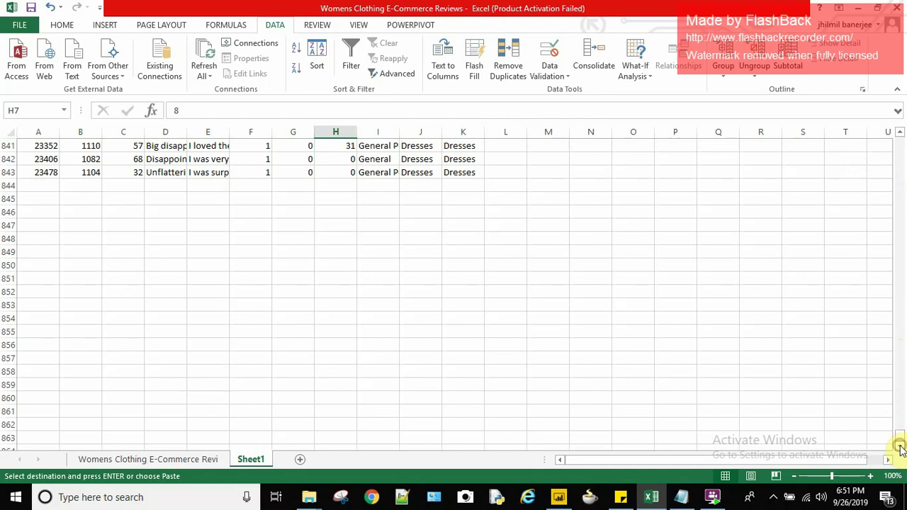
pyautogui.click(34, 172)
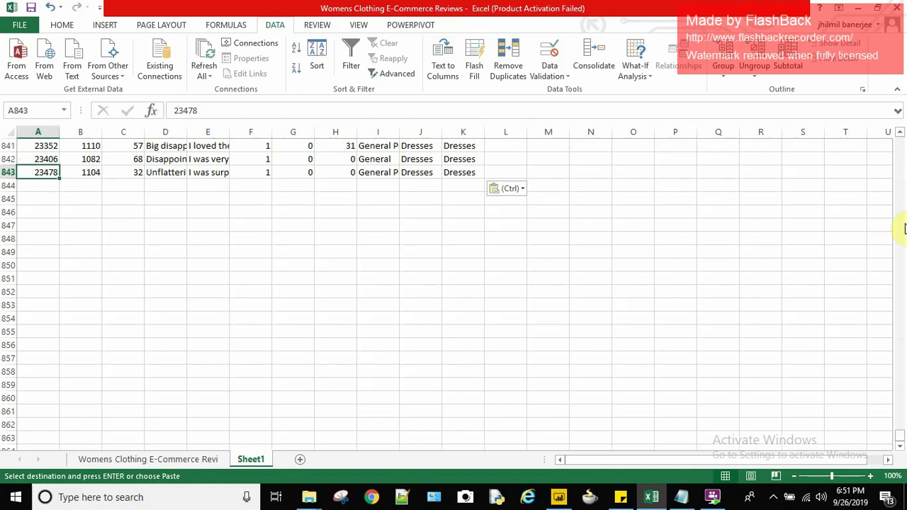
pyautogui.click(251, 167)
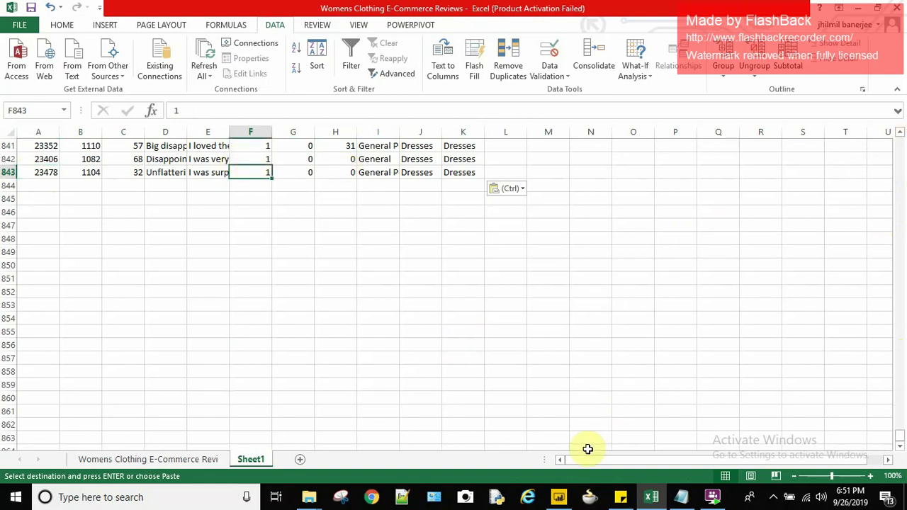
pyautogui.click(559, 497)
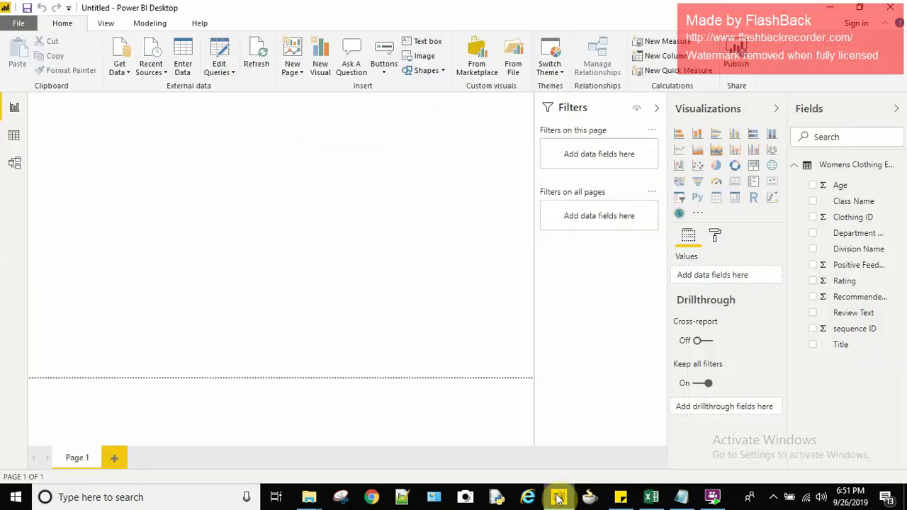
# Minimize Excel and create a new measure in Power BI Desktop
pyautogui.click(651, 496)
pyautogui.click(651, 496)
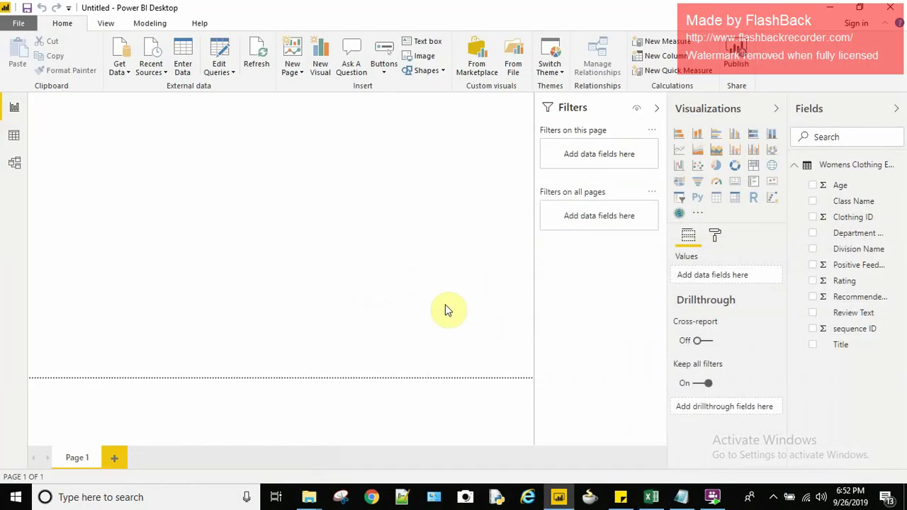
pyautogui.click(680, 47)
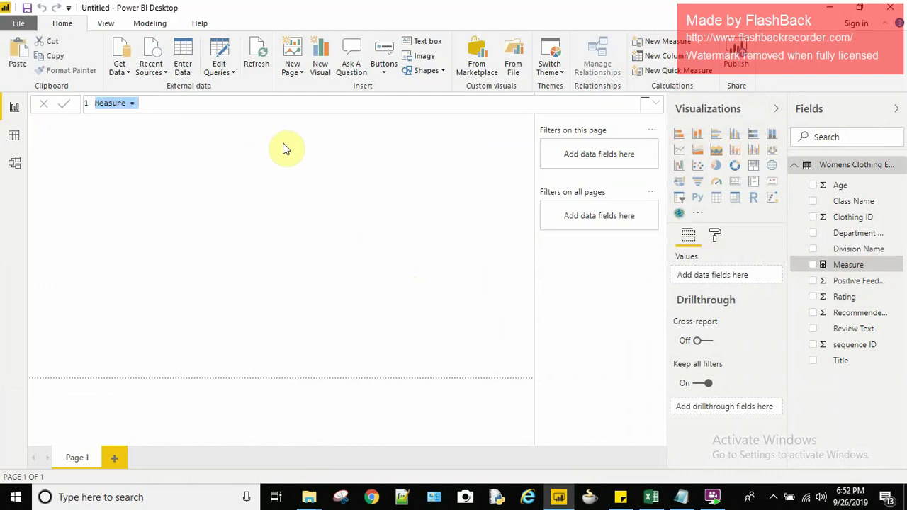
# Name the measure 'count rating' and begin its formula with 'ca'
pyautogui.write('count')
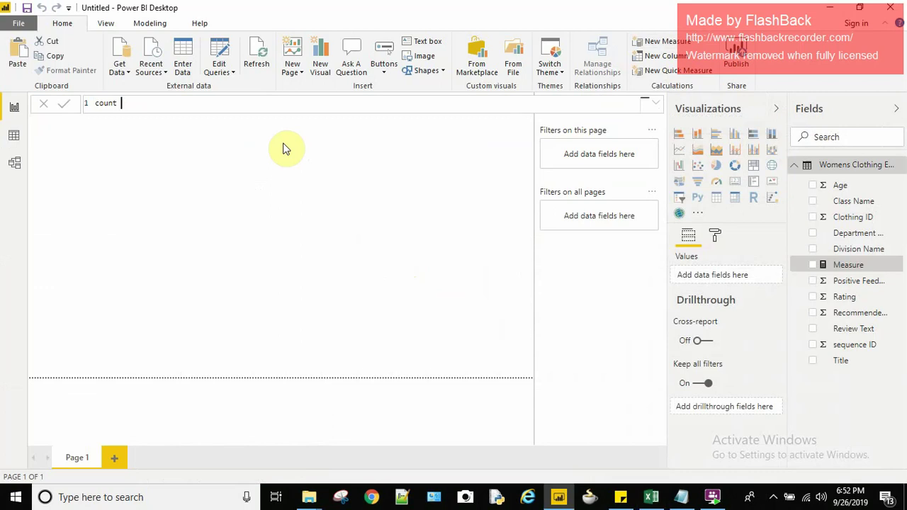
pyautogui.write('t=rating')
pyautogui.press('BackSpace')
pyautogui.press('BackSpace')
pyautogui.press('BackSpace')
pyautogui.press('BackSpace')
pyautogui.press('BackSpace')
pyautogui.press('BackSpace')
pyautogui.press('BackSpace')
pyautogui.press('BackSpace')
pyautogui.press('BackSpace')
pyautogui.write('raitng ')
pyautogui.write('=')
pyautogui.press('BackSpace')
pyautogui.press('BackSpace')
pyautogui.press('BackSpace')
pyautogui.press('BackSpace')
pyautogui.press('BackSpace')
pyautogui.press('BackSpace')
pyautogui.press('BackSpace')
pyautogui.write('ting =')
pyautogui.write('ca')
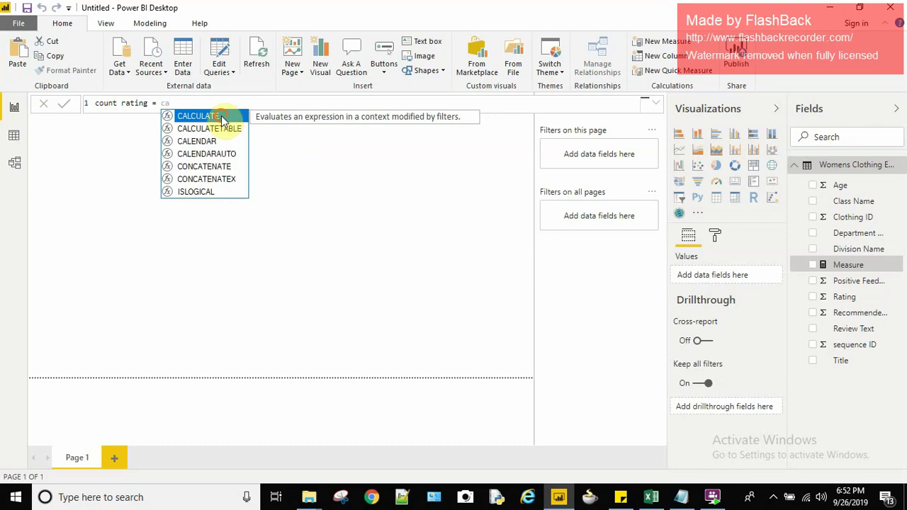
# Build CALCULATE(COUNT('Womens Clothing E-Commerce Reviews'[Rating]), using IntelliSense suggestions
pyautogui.click(224, 120)
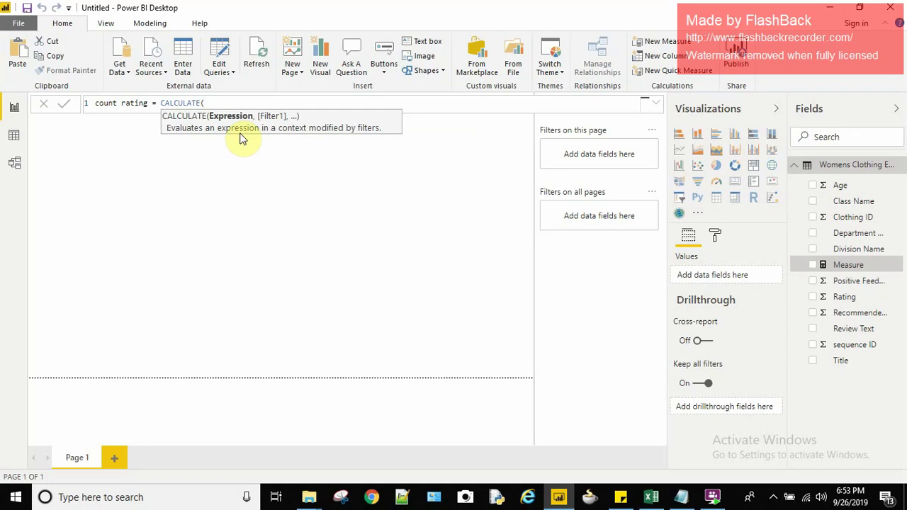
pyautogui.write('coun')
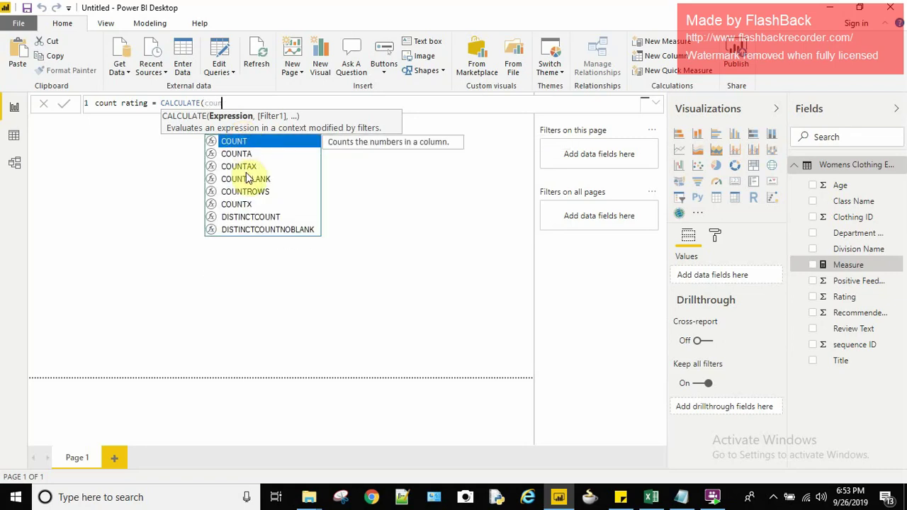
pyautogui.click(241, 142)
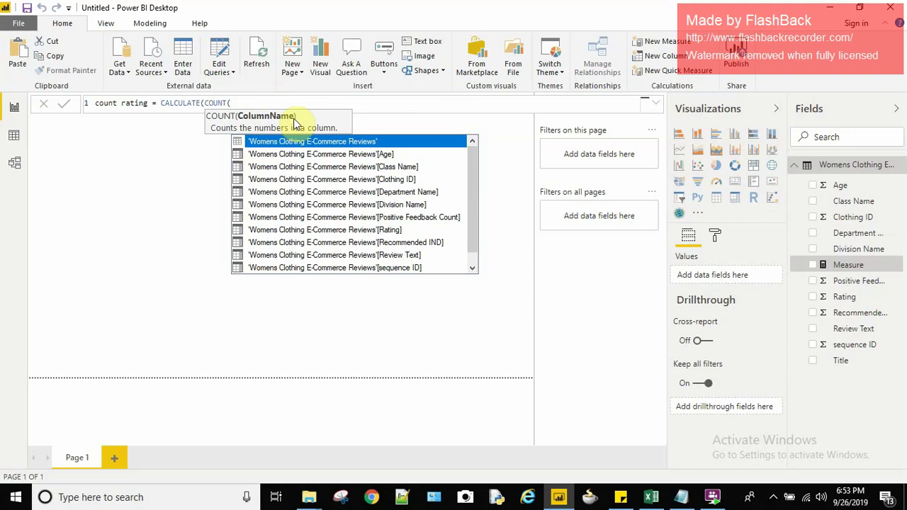
pyautogui.click(365, 230)
pyautogui.click(366, 234)
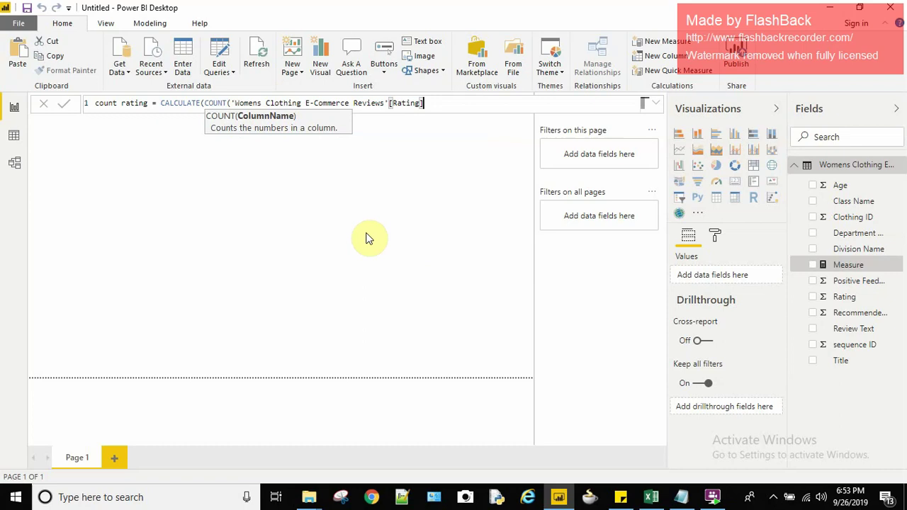
pyautogui.write('),')
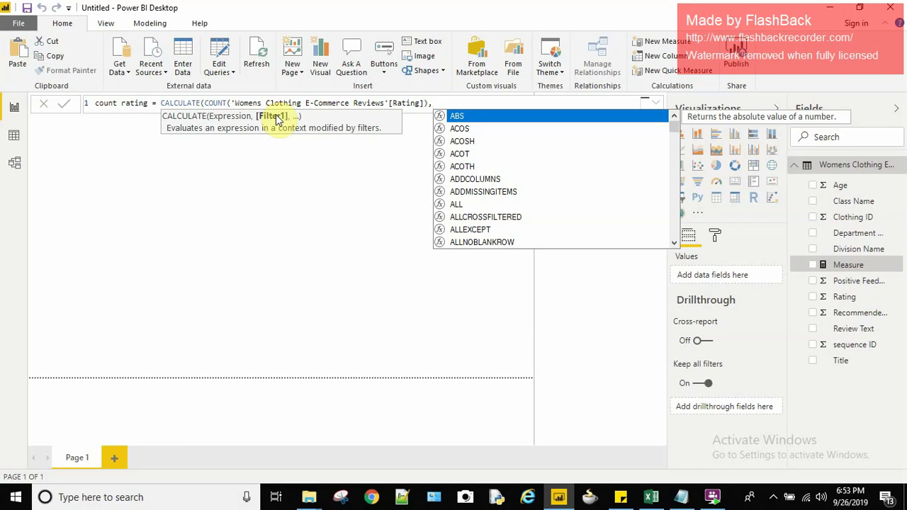
# Add the filter 'Womens Clothing E-Commerce Reviews'[Rating]=1, close CALCULATE and commit the measure
pyautogui.write('rat')
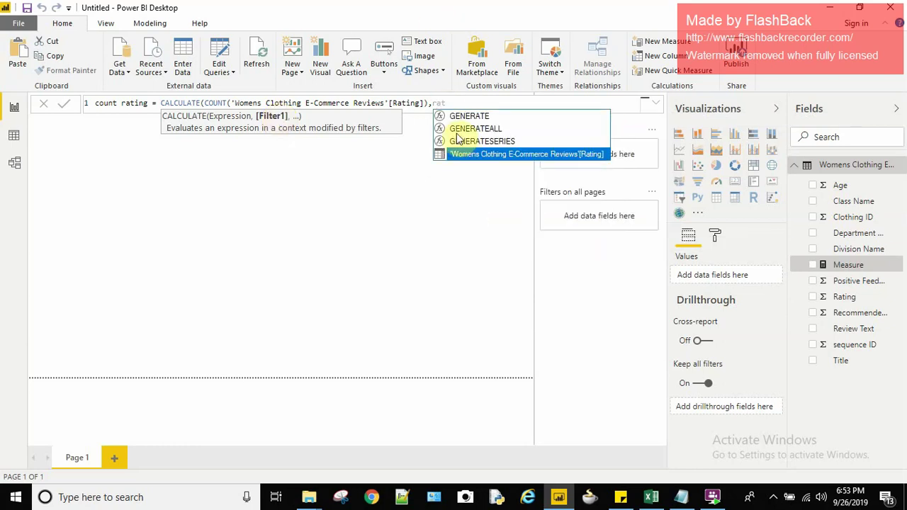
pyautogui.press('BackSpace')
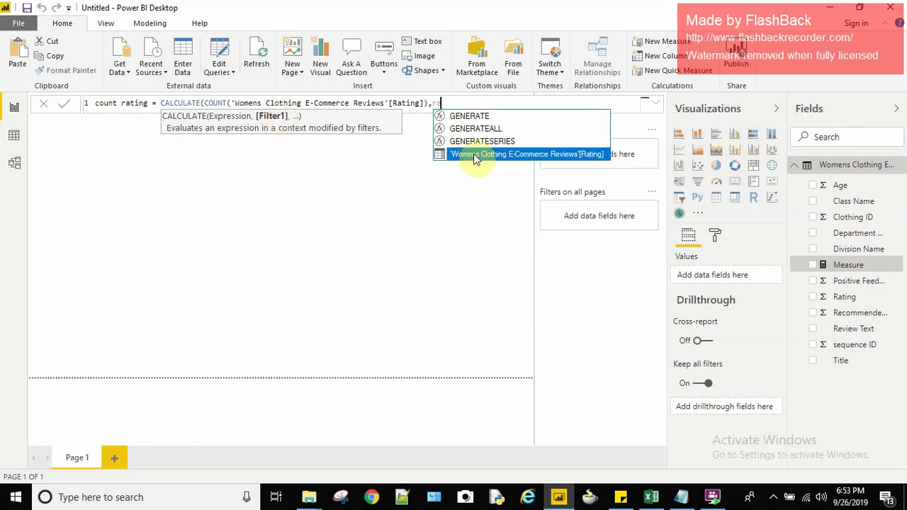
pyautogui.press('BackSpace')
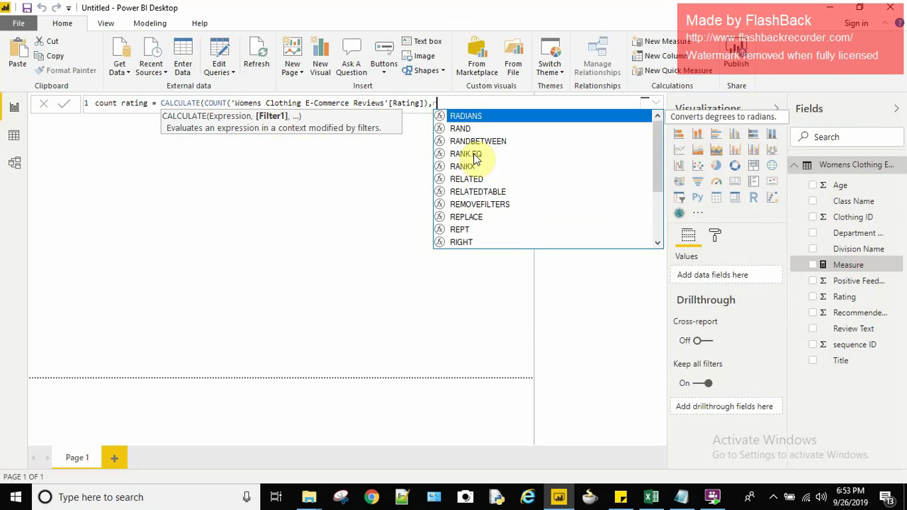
pyautogui.write('t')
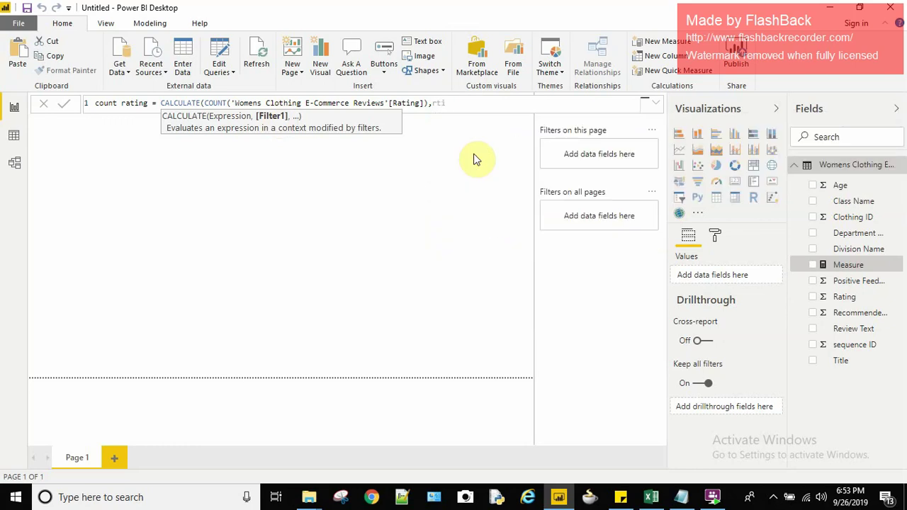
pyautogui.press('BackSpace')
pyautogui.write('atin')
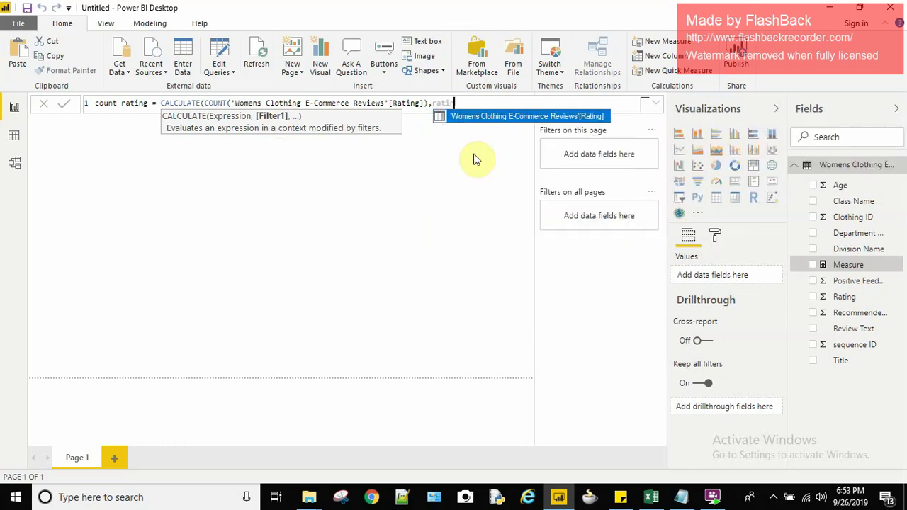
pyautogui.click(485, 117)
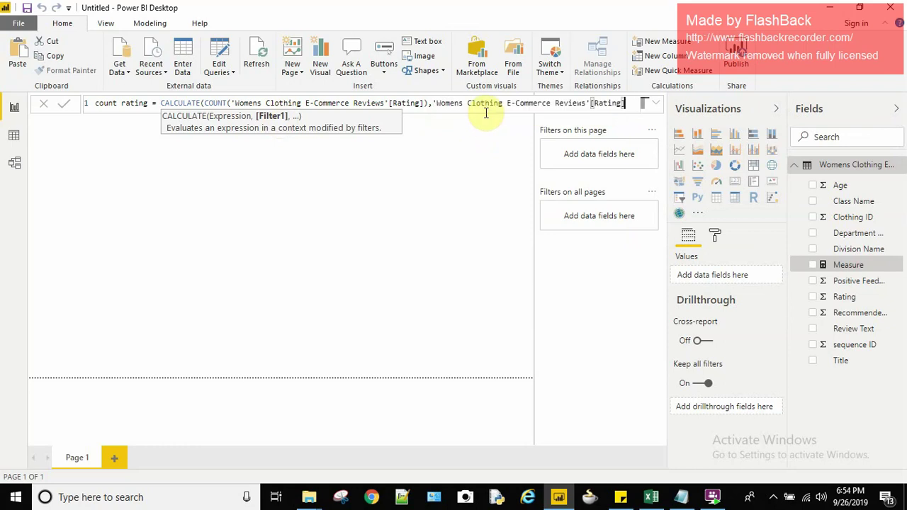
pyautogui.write('=1)')
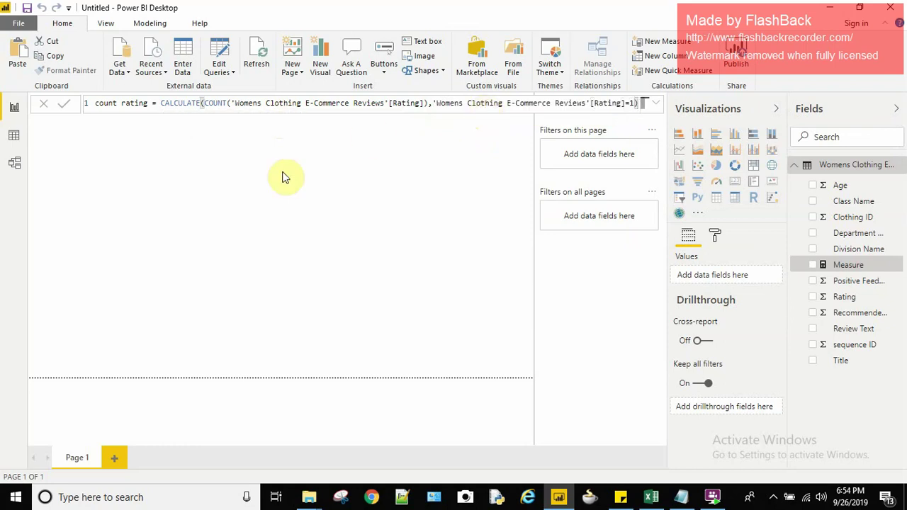
pyautogui.click(64, 106)
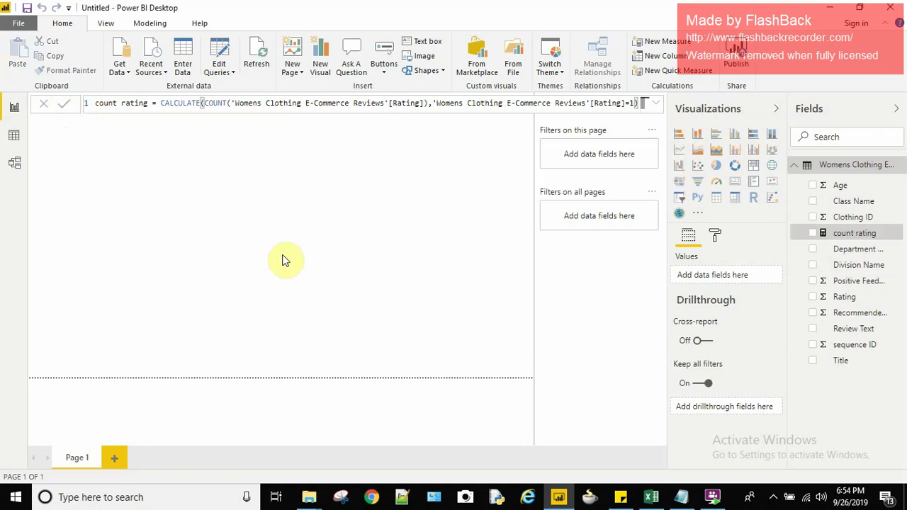
# Show count rating on a Card visual reading 842, then switch to the Excel workbook
pyautogui.click(283, 258)
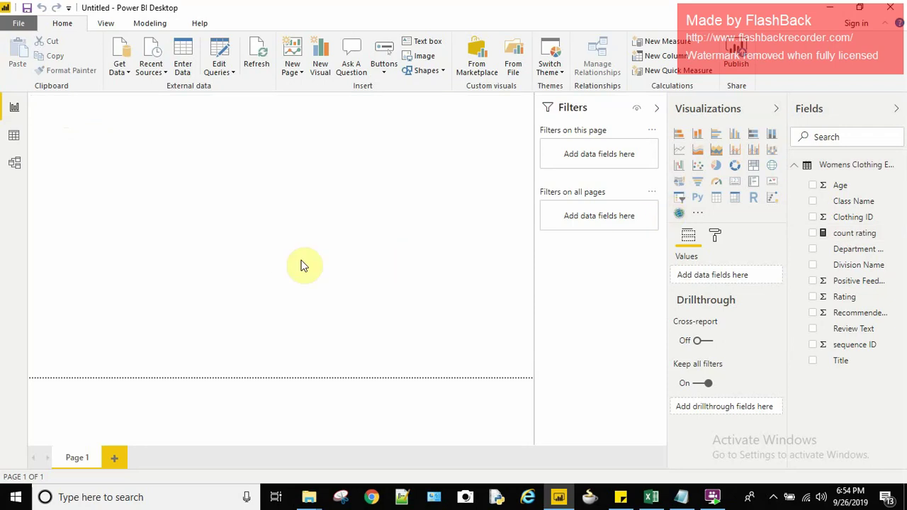
pyautogui.click(735, 182)
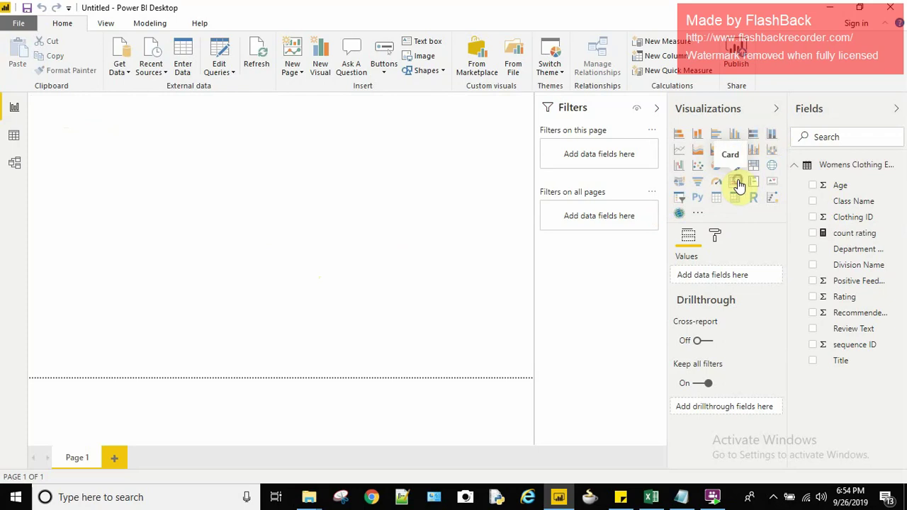
pyautogui.click(814, 235)
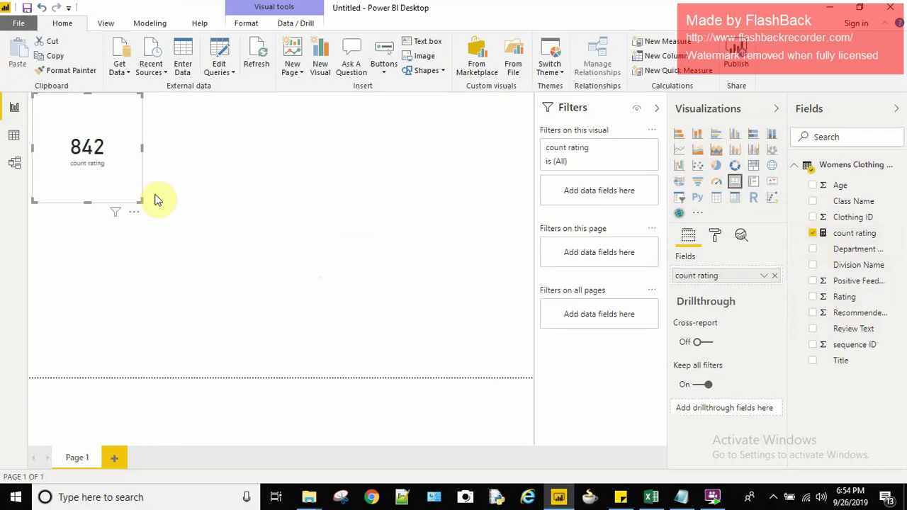
pyautogui.click(650, 497)
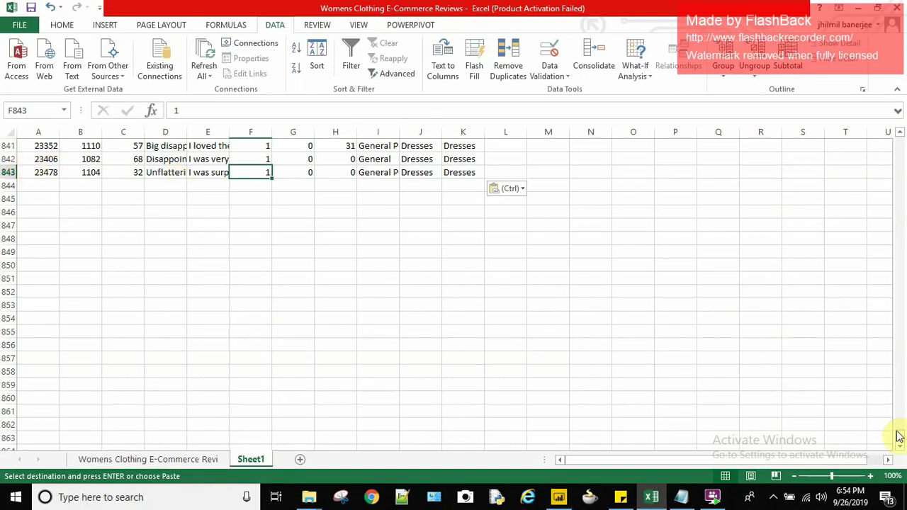
# Scroll Sheet1 to the top to confirm the rating-1 rows span rows 2 to 843, then return to Power BI
pyautogui.moveTo(899, 438); pyautogui.dragTo(901, 144)
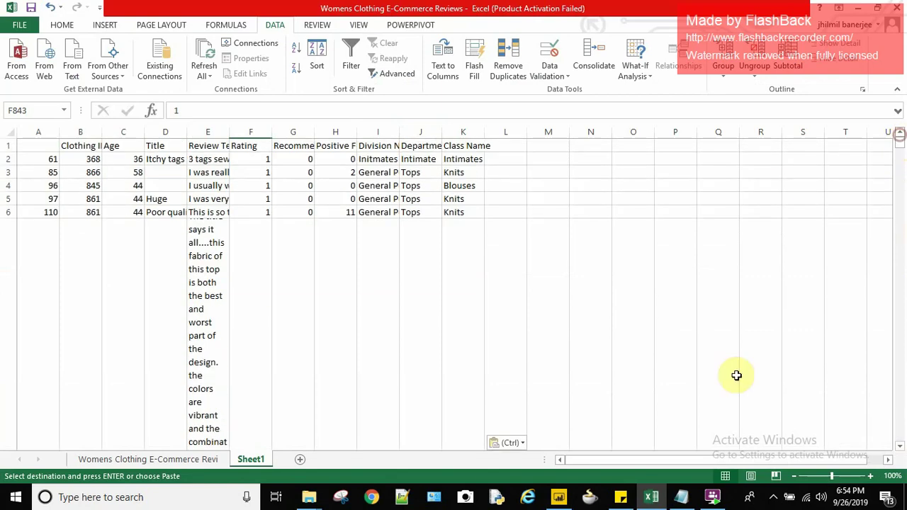
pyautogui.click(559, 497)
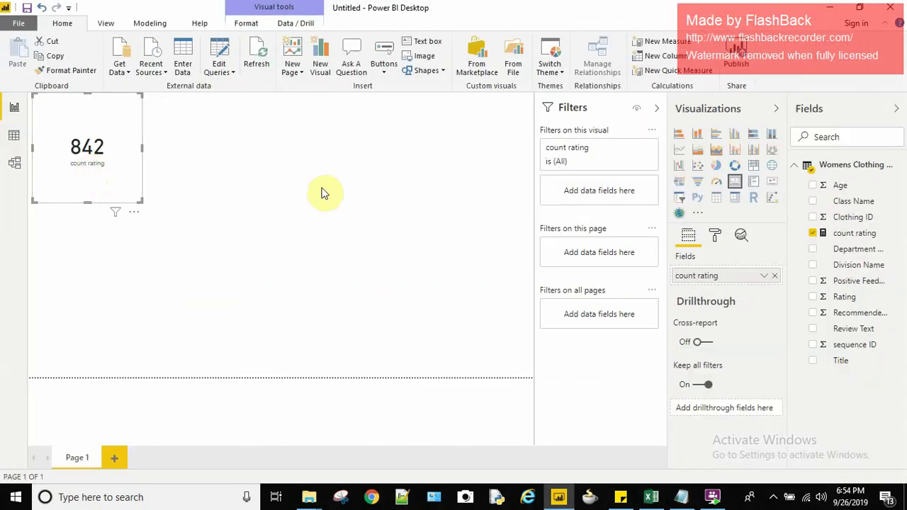
# Make the card's 842 data label dark blue at 44 pt
pyautogui.click(714, 239)
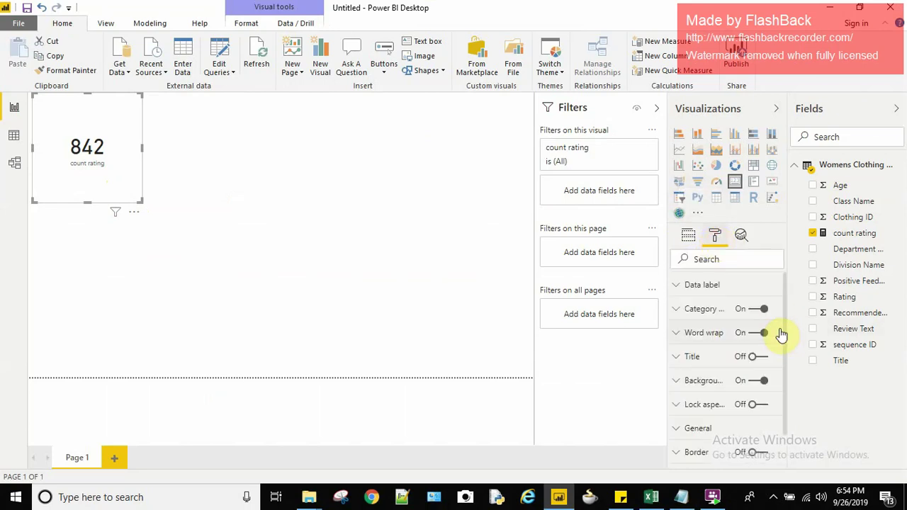
pyautogui.click(678, 286)
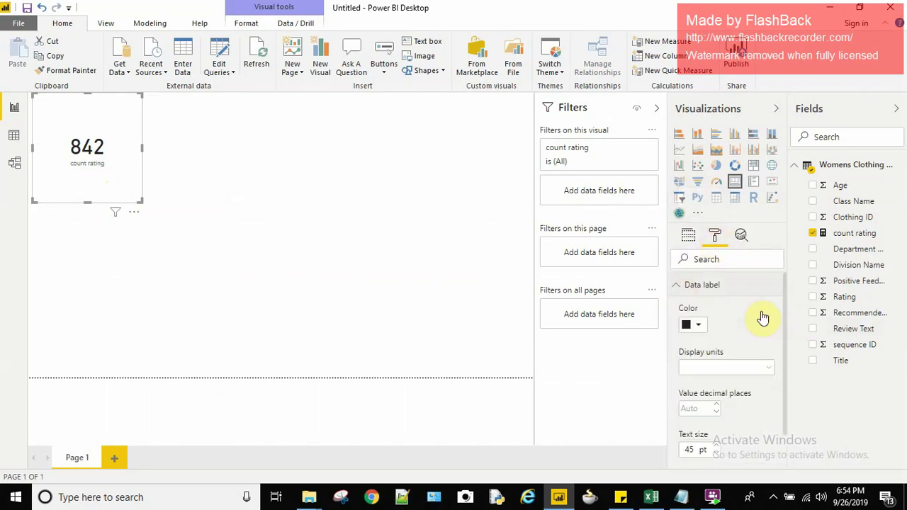
pyautogui.click(701, 325)
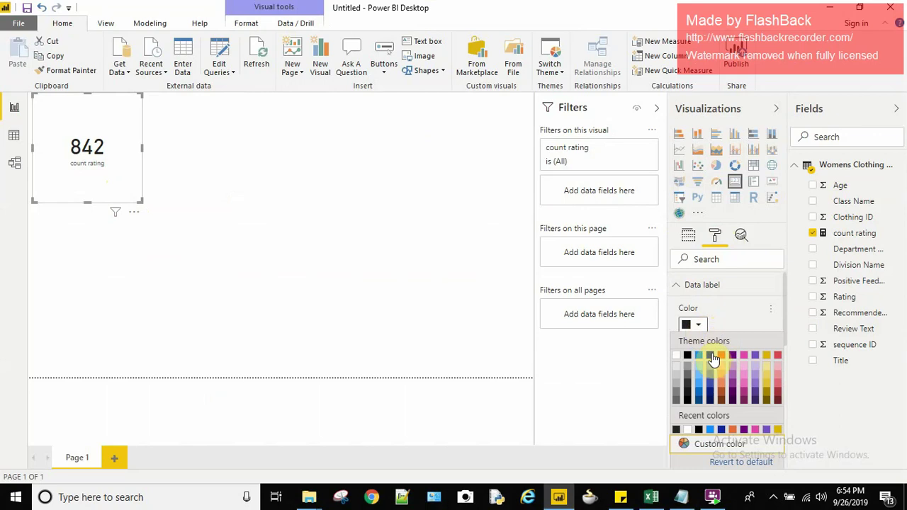
pyautogui.click(711, 356)
pyautogui.moveTo(786, 333); pyautogui.dragTo(785, 361)
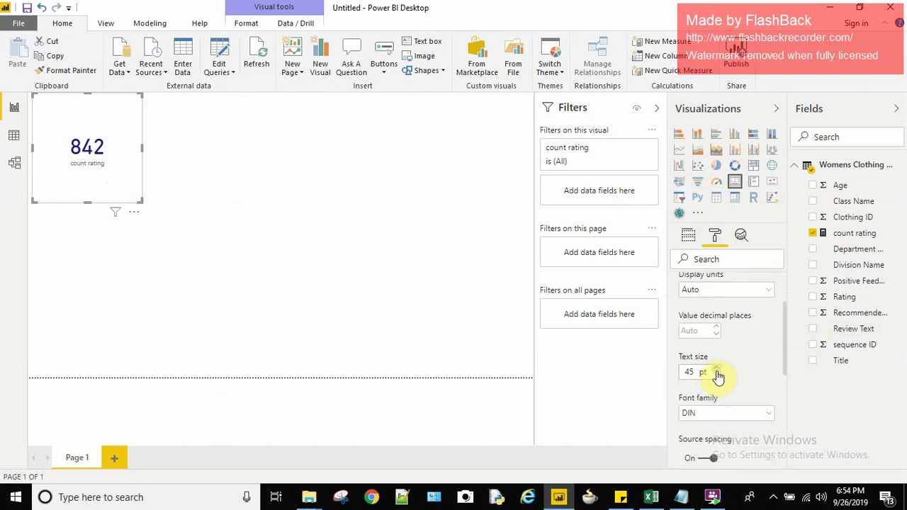
pyautogui.click(718, 377)
# Give the count rating card a pink background and deselect it to view the result
pyautogui.moveTo(784, 349); pyautogui.dragTo(781, 426)
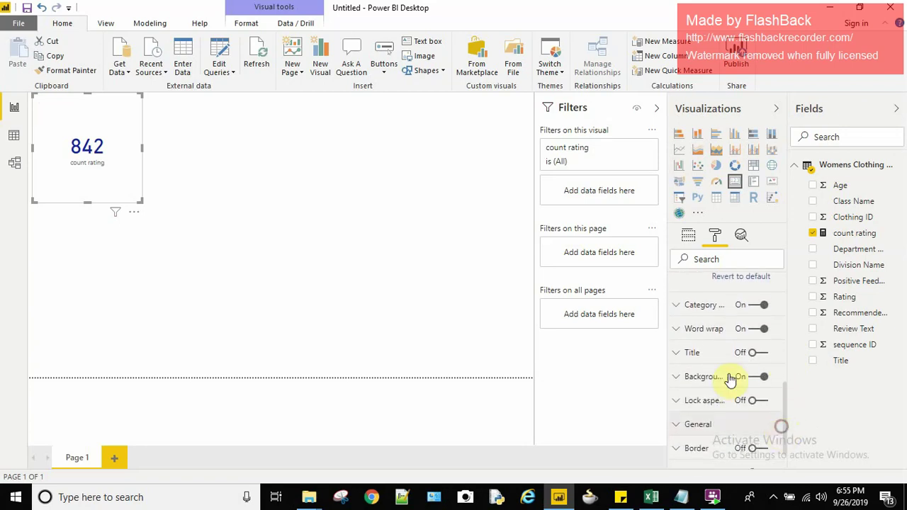
pyautogui.click(676, 377)
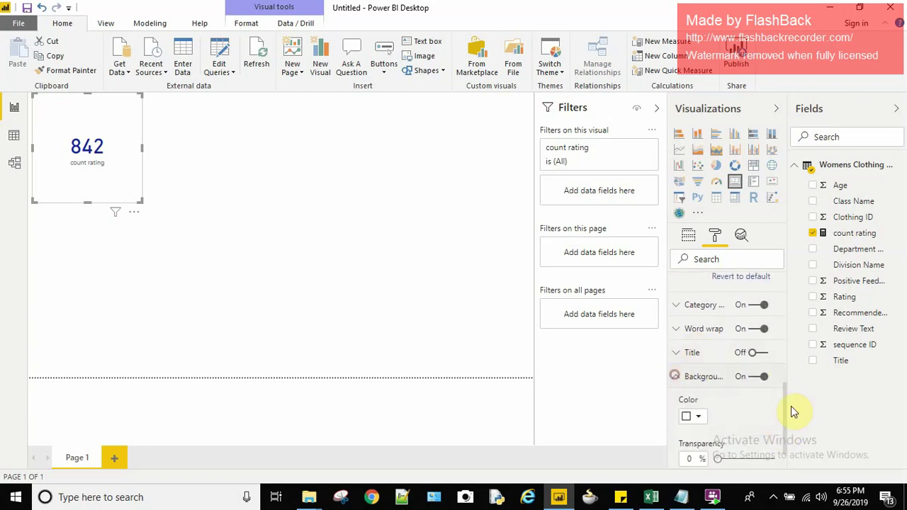
pyautogui.click(698, 419)
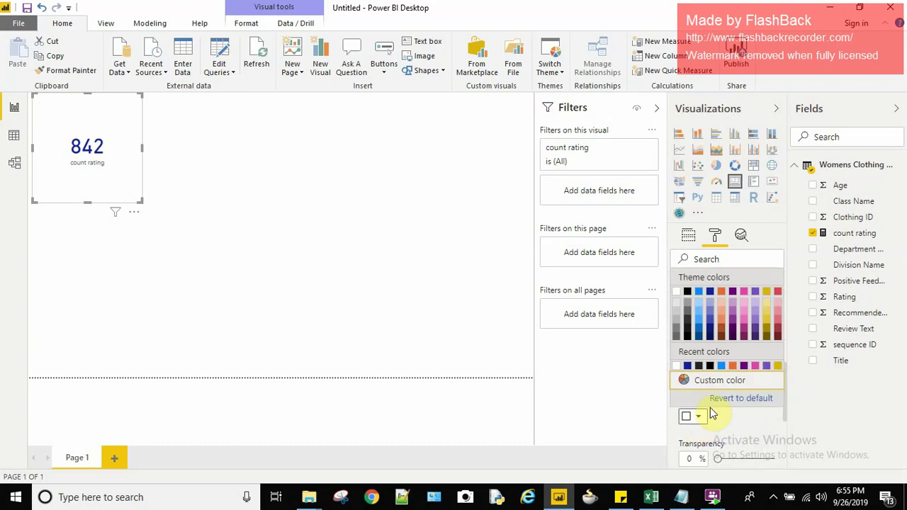
pyautogui.click(755, 367)
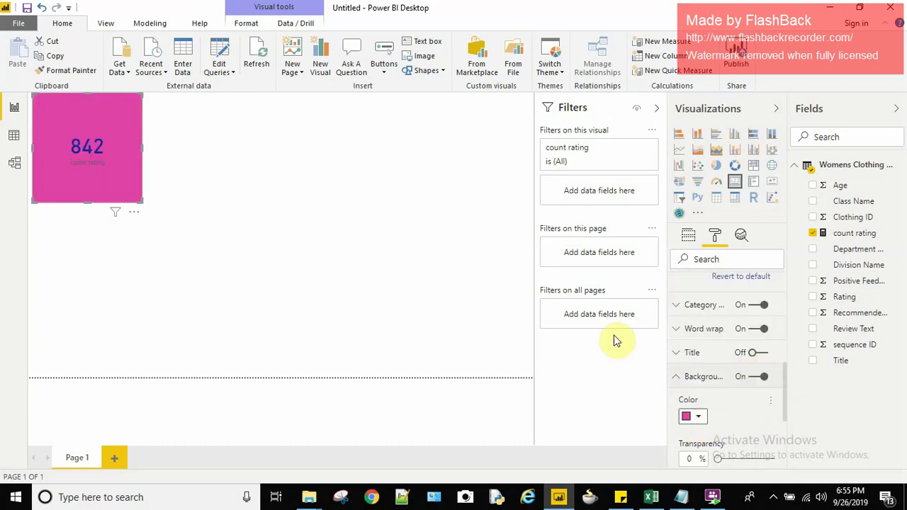
pyautogui.click(334, 306)
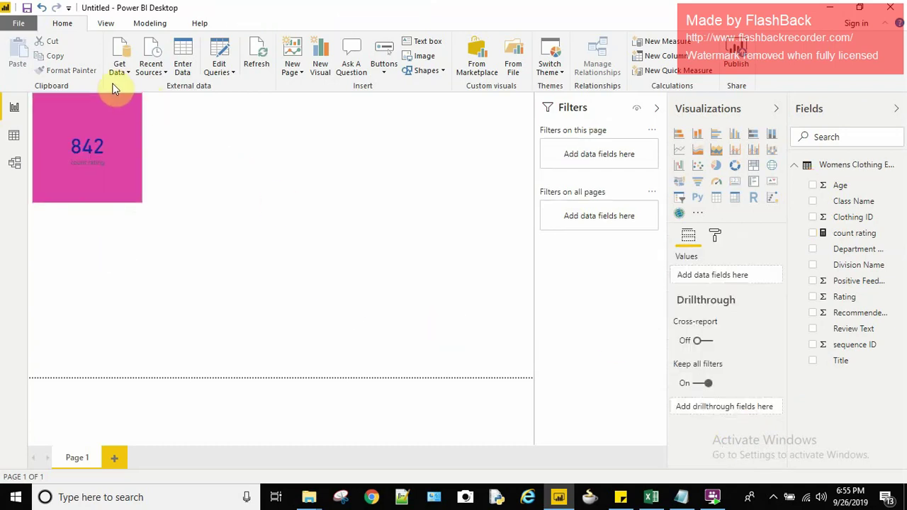